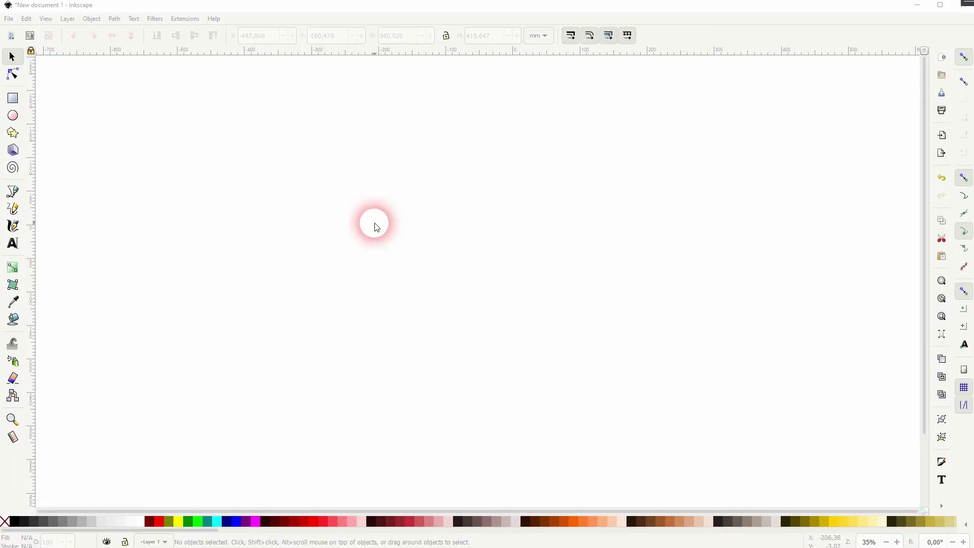
# Draw a large maroon-filled circle, shift it right, and start a text object to its left
pyautogui.click(13, 115)
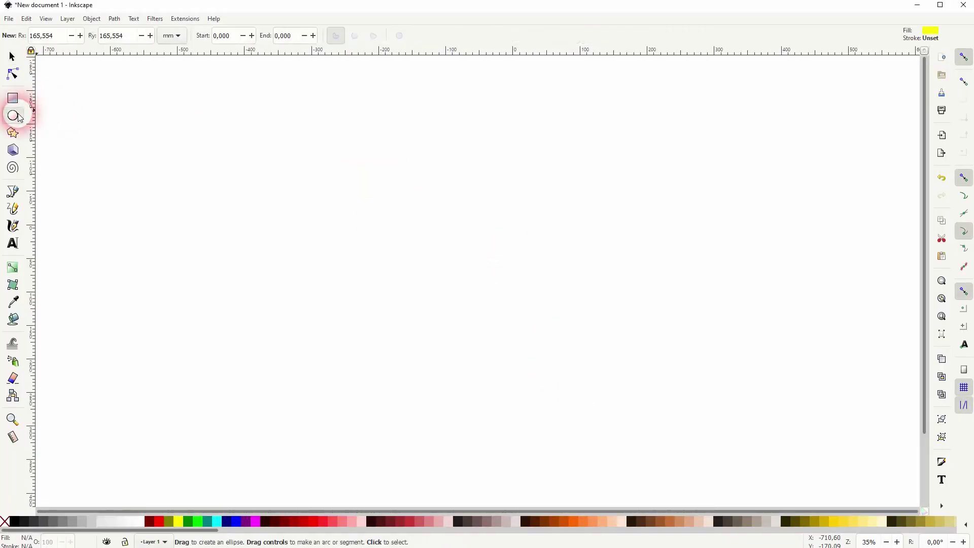
pyautogui.moveTo(239, 151); pyautogui.dragTo(496, 427)
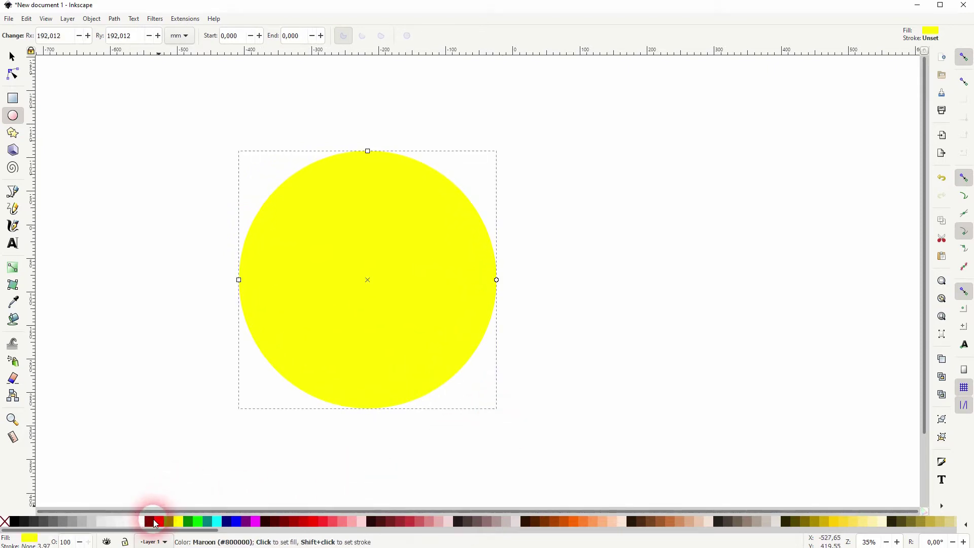
pyautogui.click(152, 521)
pyautogui.click(12, 56)
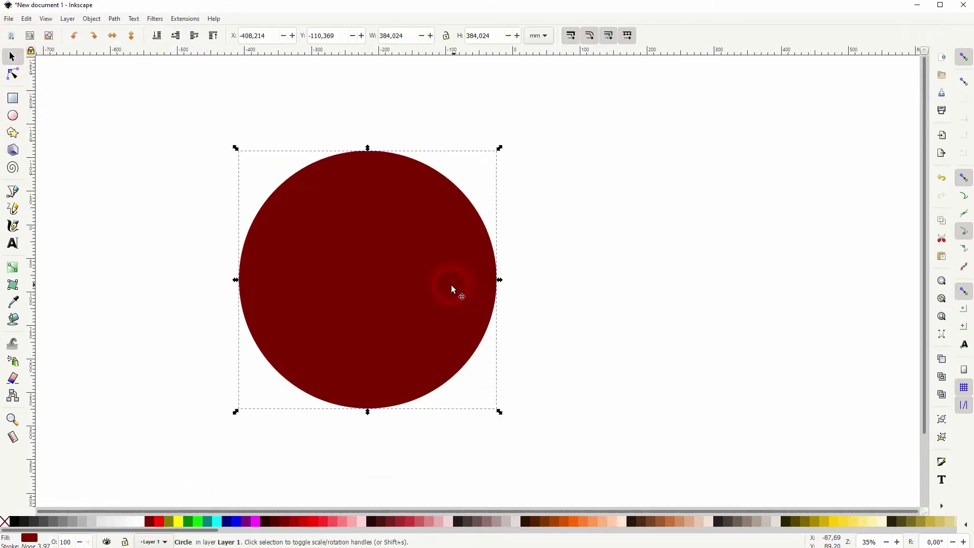
pyautogui.moveTo(452, 286); pyautogui.dragTo(537, 259)
pyautogui.click(13, 244)
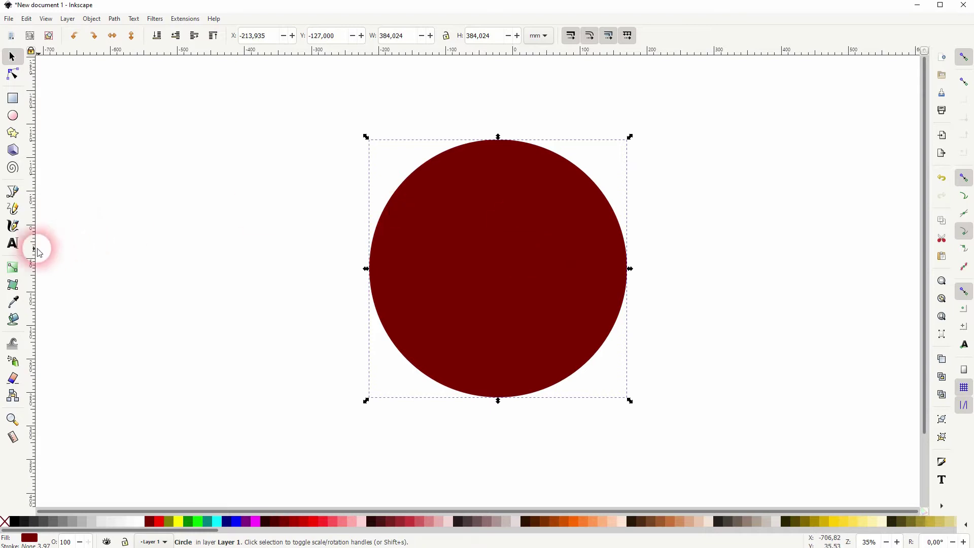
pyautogui.click(121, 163)
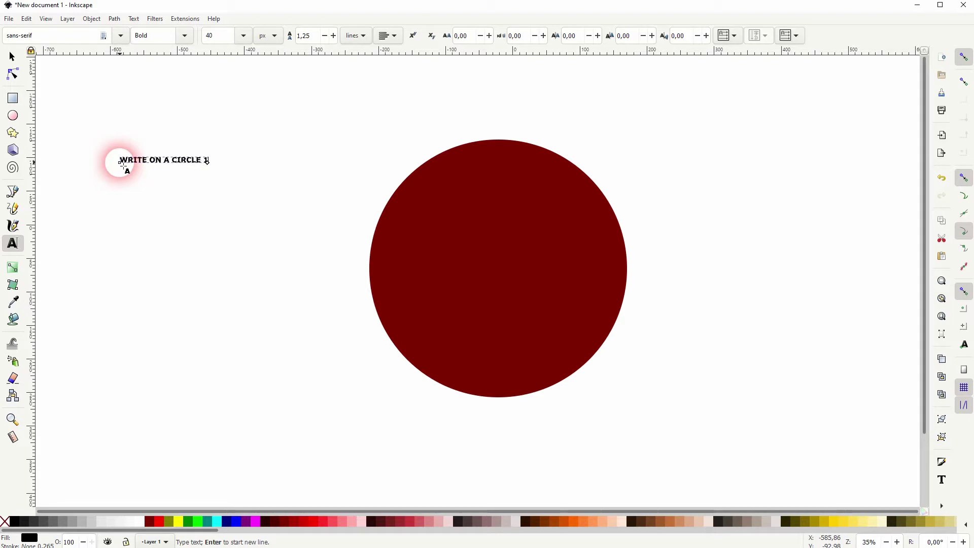
# Enlarge the text to span the circle and place a duplicate below the original
pyautogui.click(11, 56)
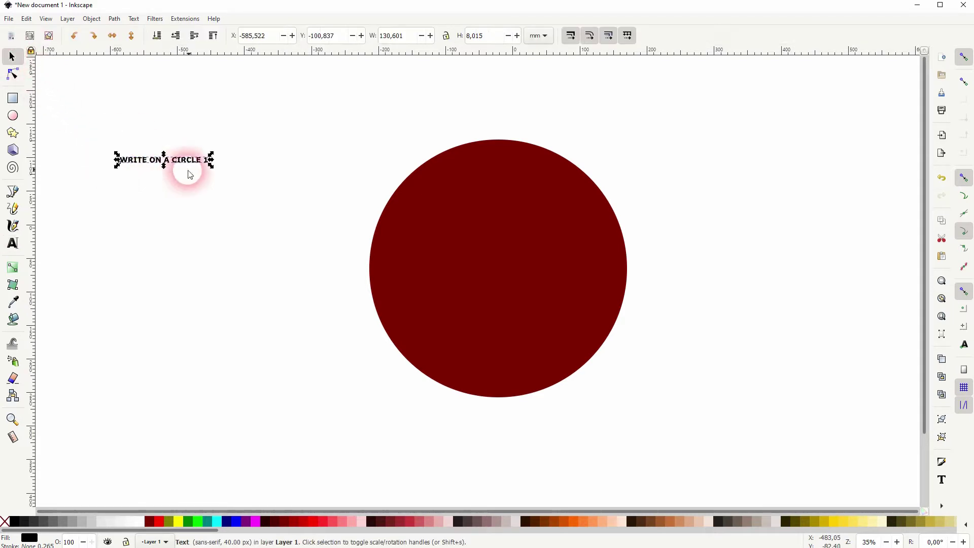
pyautogui.moveTo(211, 165); pyautogui.dragTo(553, 274)
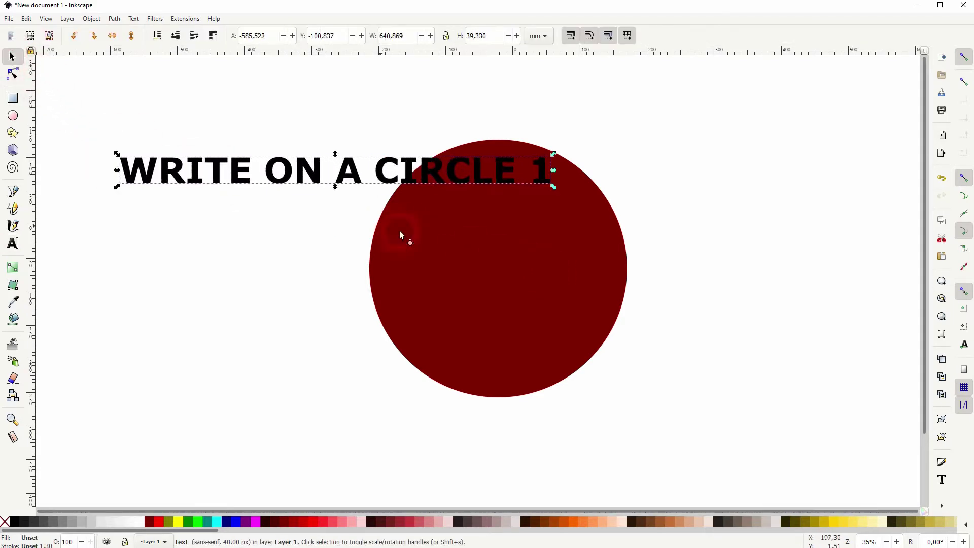
pyautogui.rightClick(295, 176)
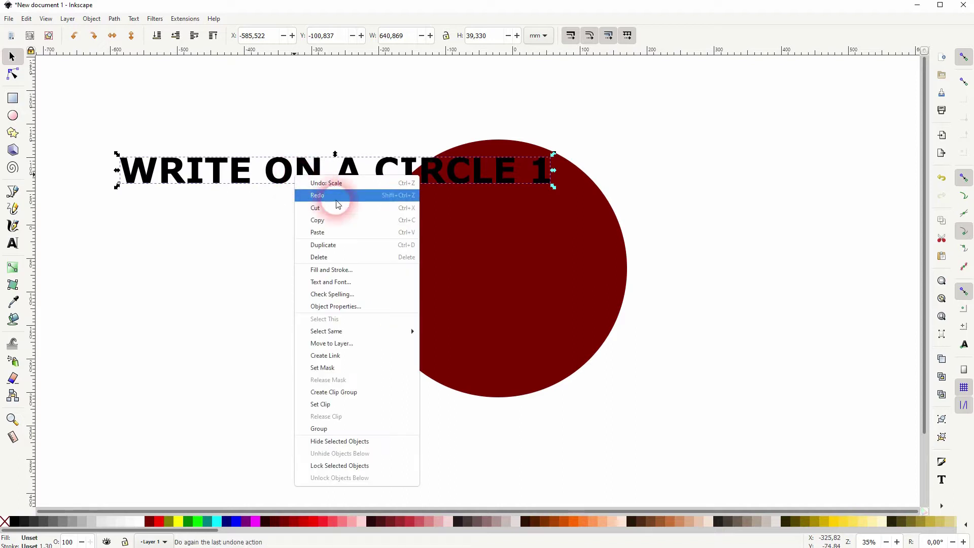
pyautogui.click(355, 245)
pyautogui.moveTo(297, 180); pyautogui.dragTo(290, 327)
# Change the copy to 'WRITE ON A CIRCLE 2' and move it near the page bottom
pyautogui.press('t')
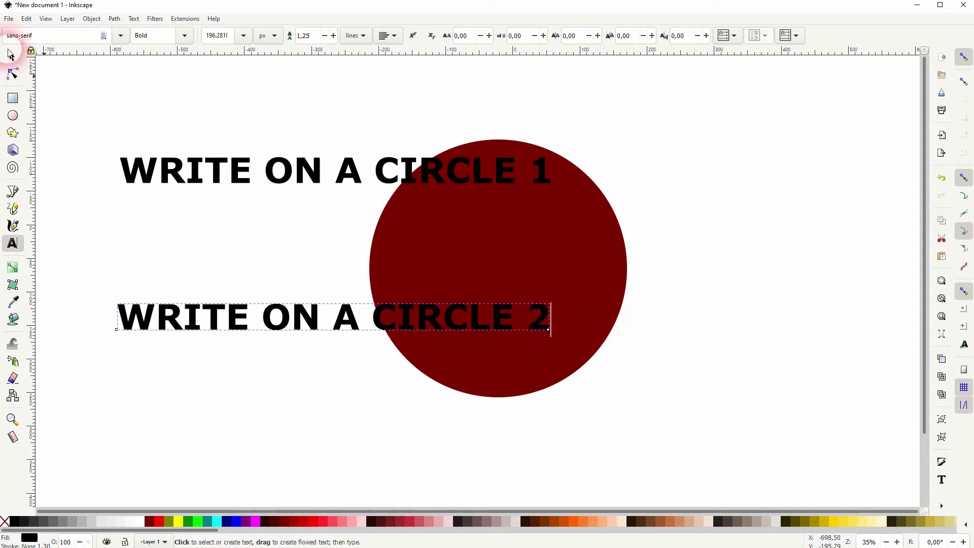
pyautogui.click(11, 57)
pyautogui.moveTo(310, 331); pyautogui.dragTo(300, 487)
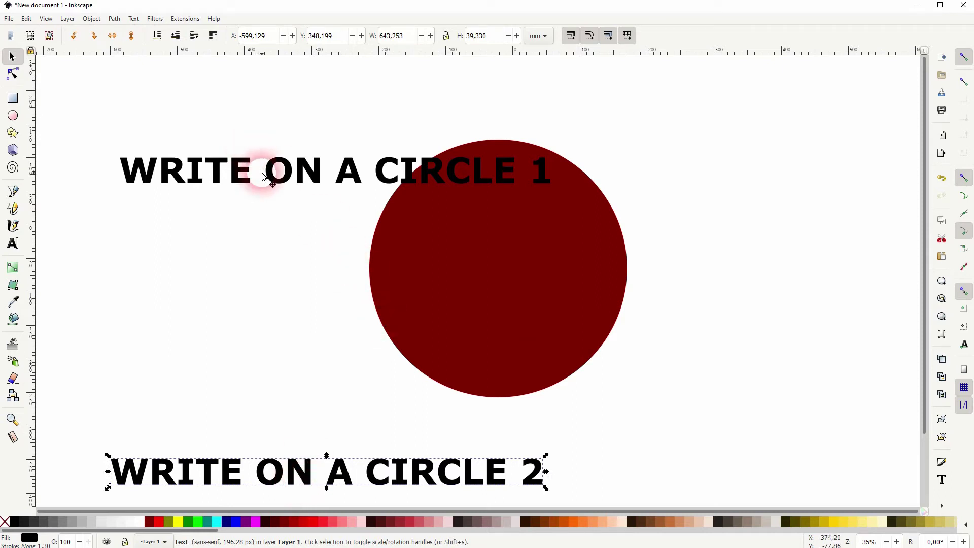
# Select the text and circle together and apply Text > Put on Path
pyautogui.click(451, 153)
pyautogui.moveTo(95, 102); pyautogui.dragTo(677, 417)
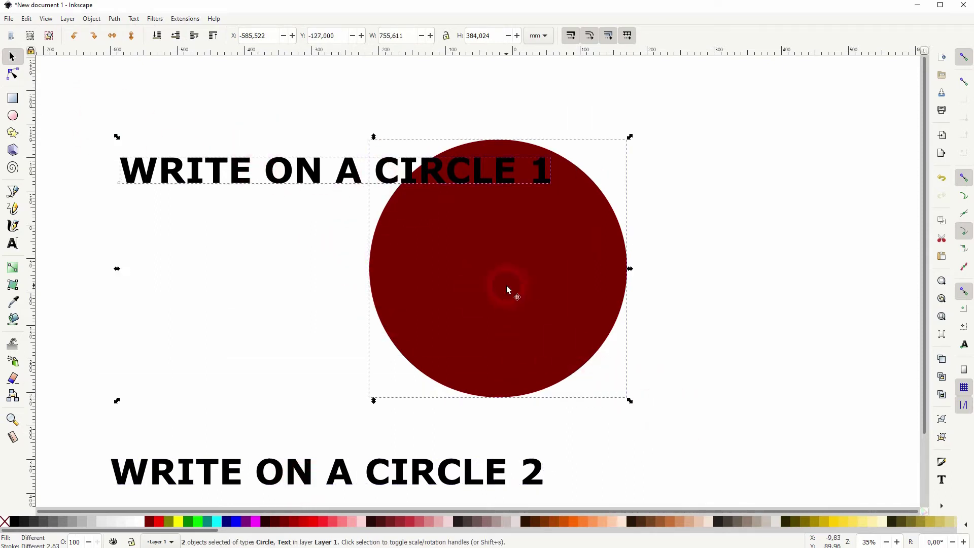
pyautogui.click(133, 19)
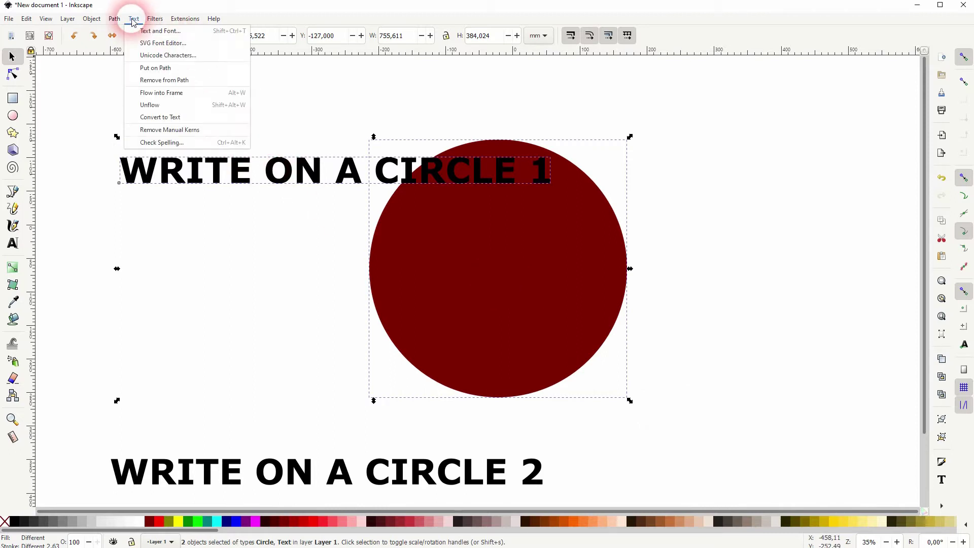
pyautogui.click(158, 68)
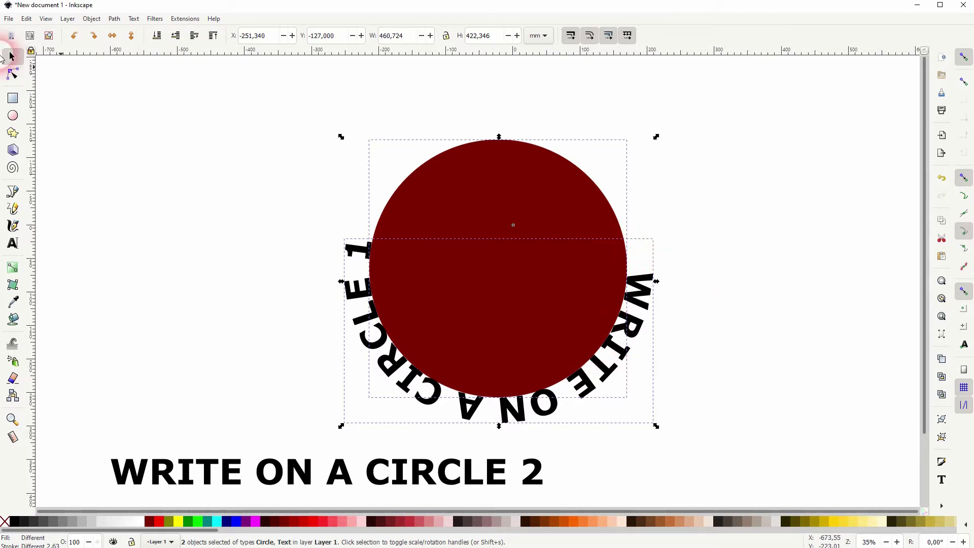
# Rotate only the circle two quarter turns so the curved text moves toward the top
pyautogui.click(529, 206)
pyautogui.moveTo(656, 137); pyautogui.dragTo(492, 267)
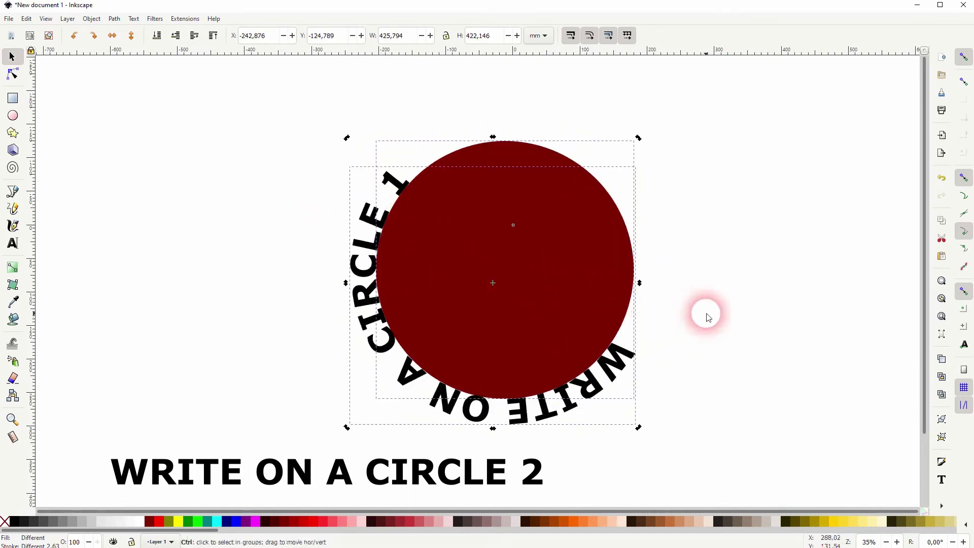
pyautogui.hotkey('ctrl', 'z')
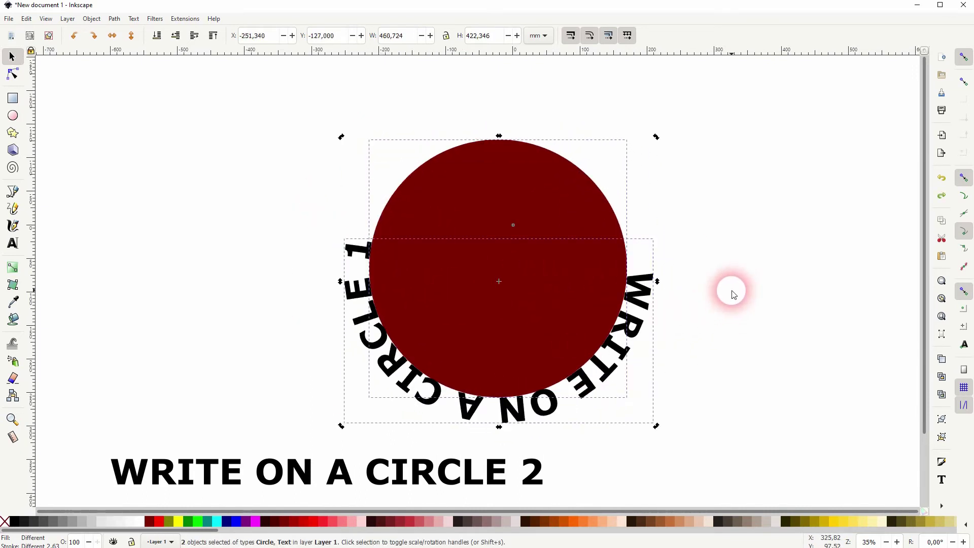
pyautogui.click(75, 38)
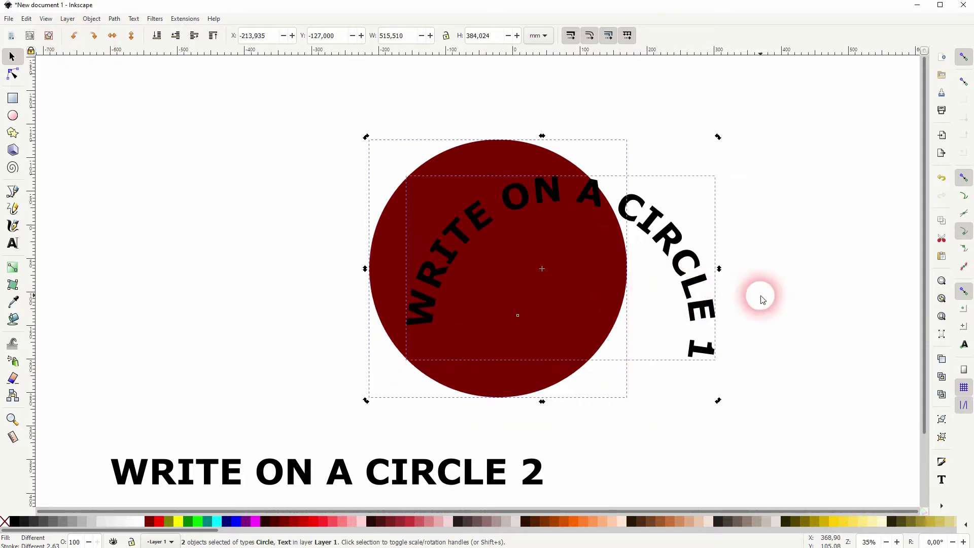
pyautogui.hotkey('ctrl', 'z')
pyautogui.click(785, 262)
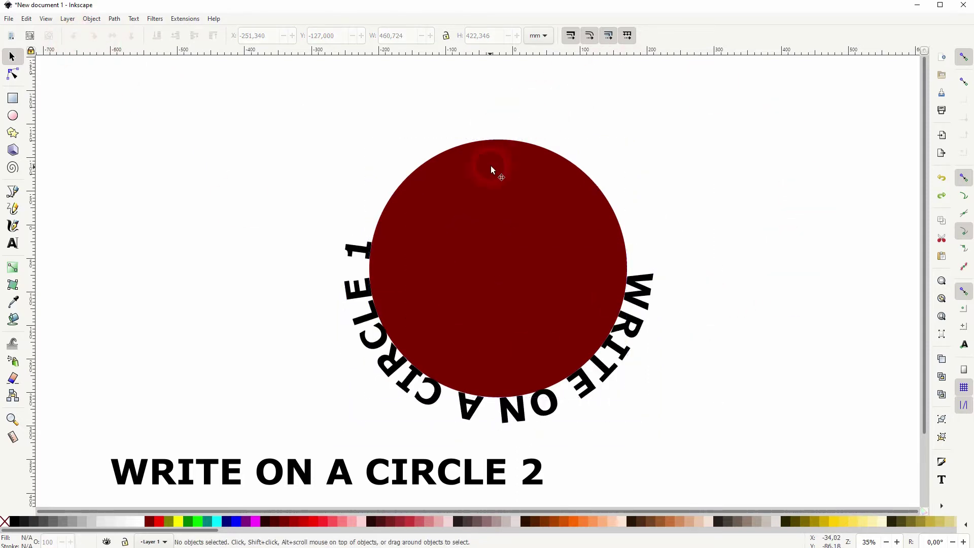
pyautogui.click(488, 151)
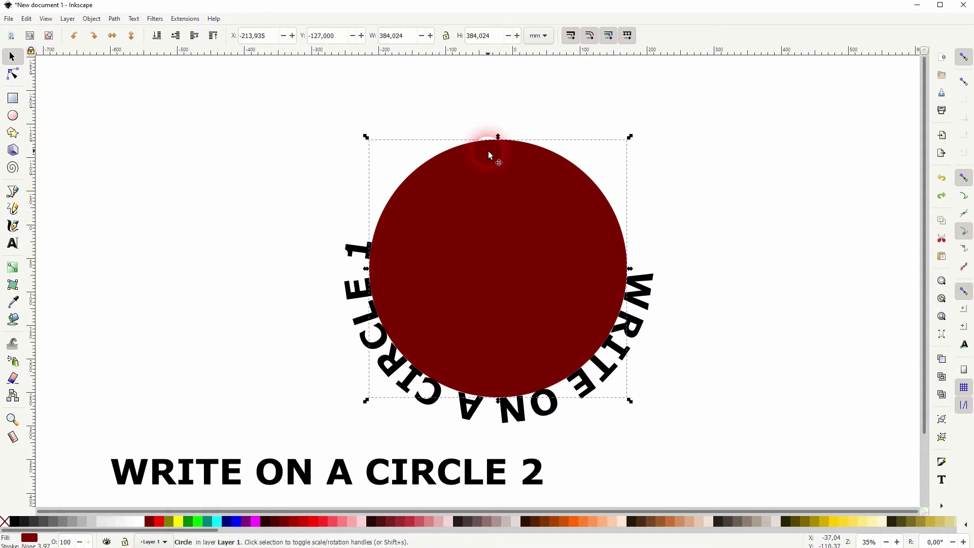
pyautogui.click(75, 36)
pyautogui.click(75, 36)
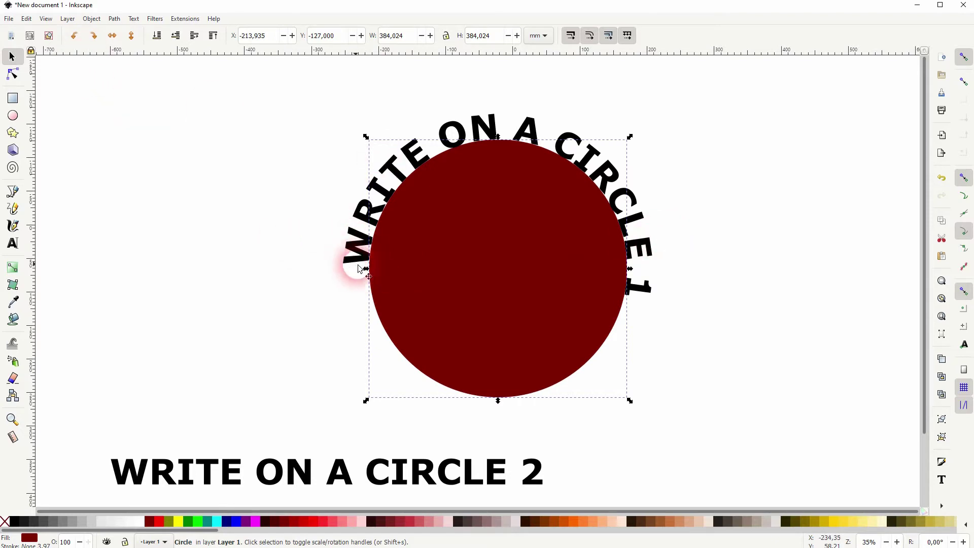
# Turn the circle again and slide the curved text along it with Alt+arrow kerning
pyautogui.click(75, 35)
pyautogui.press('t')
pyautogui.click(496, 410)
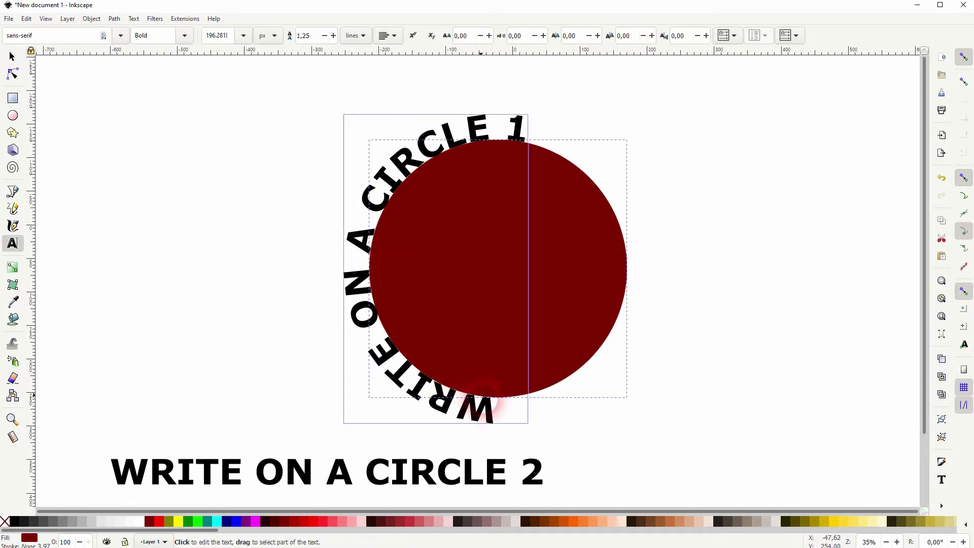
pyautogui.hotkey('alt', 'Right')
pyautogui.hotkey('alt', 'Right')
pyautogui.hotkey('alt', 'Right')
pyautogui.hotkey('alt', 'Right')
pyautogui.hotkey('alt', 'Right')
pyautogui.hotkey('alt', 'Right')
pyautogui.hotkey('alt', 'Right')
pyautogui.hotkey('alt', 'Right')
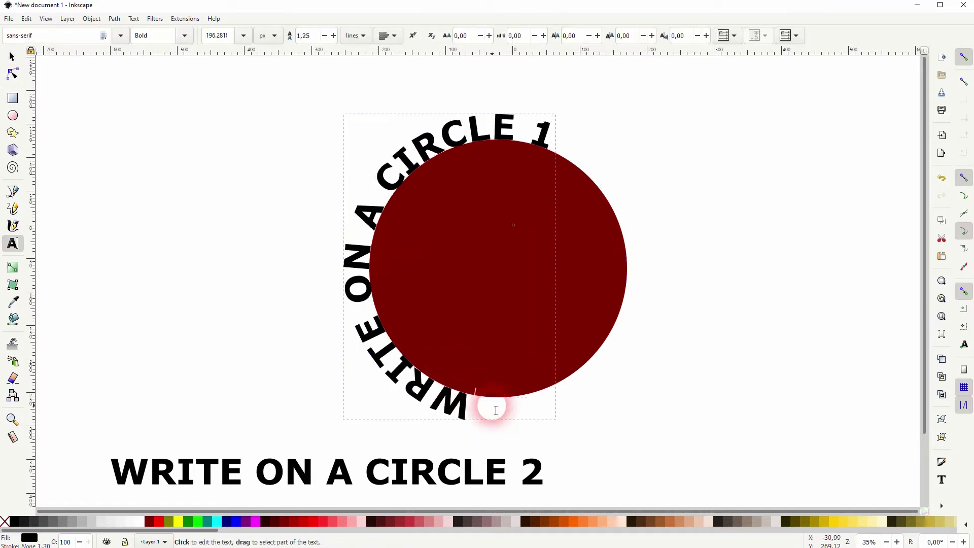
pyautogui.hotkey('alt', 'Right')
pyautogui.hotkey('alt', 'Right')
pyautogui.hotkey('alt', 'Right')
pyautogui.hotkey('alt', 'Right')
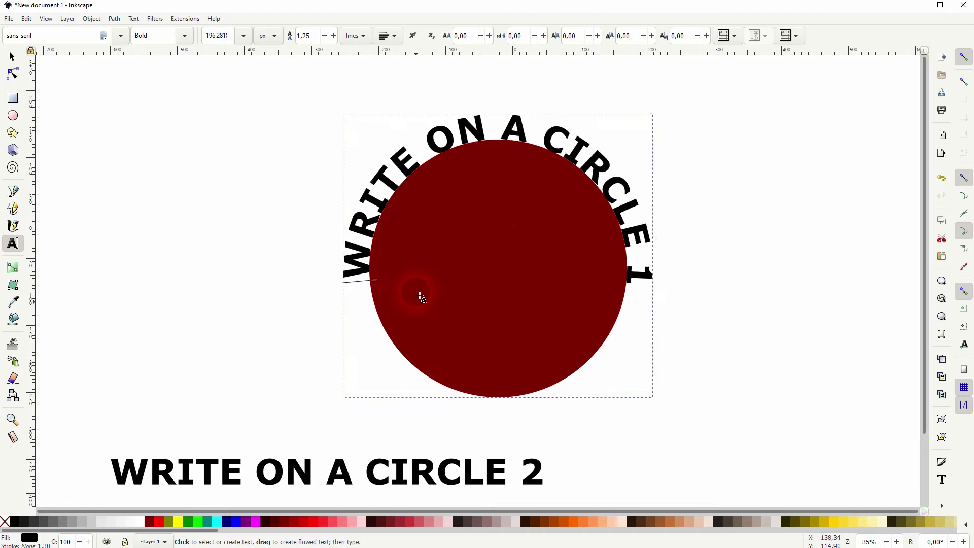
pyautogui.hotkey('alt', 'Left')
pyautogui.hotkey('alt', 'Left')
pyautogui.hotkey('alt', 'Left')
pyautogui.hotkey('alt', 'Left')
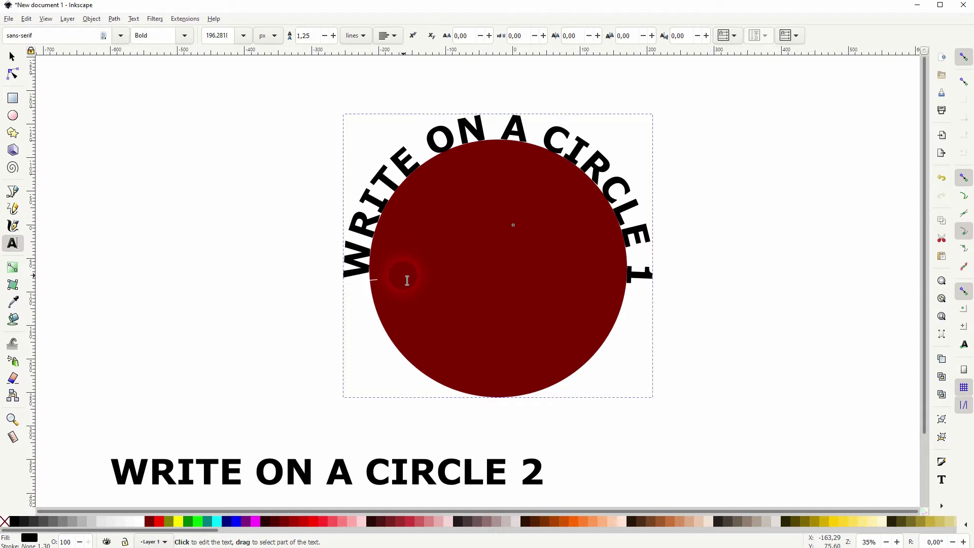
pyautogui.hotkey('alt', 'Right')
pyautogui.hotkey('alt', 'Right')
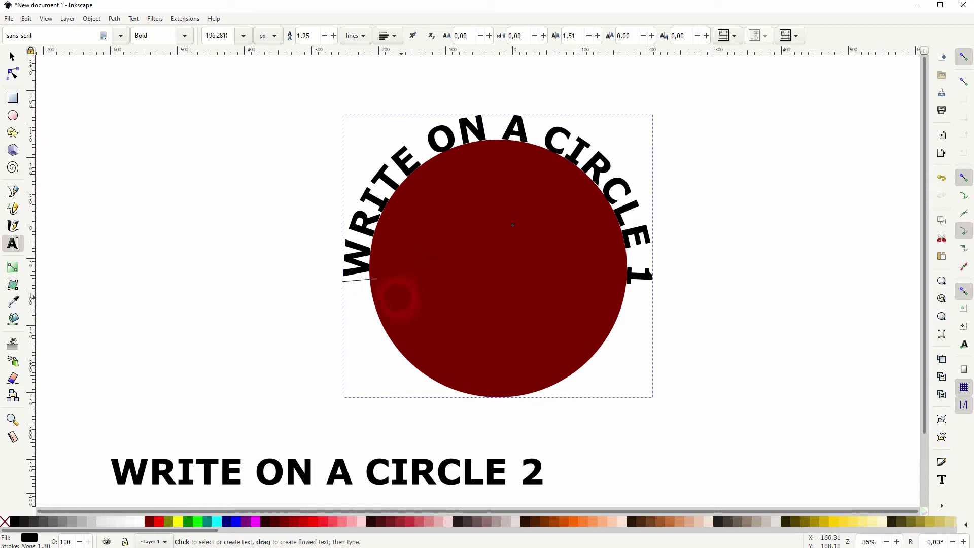
pyautogui.click(668, 288)
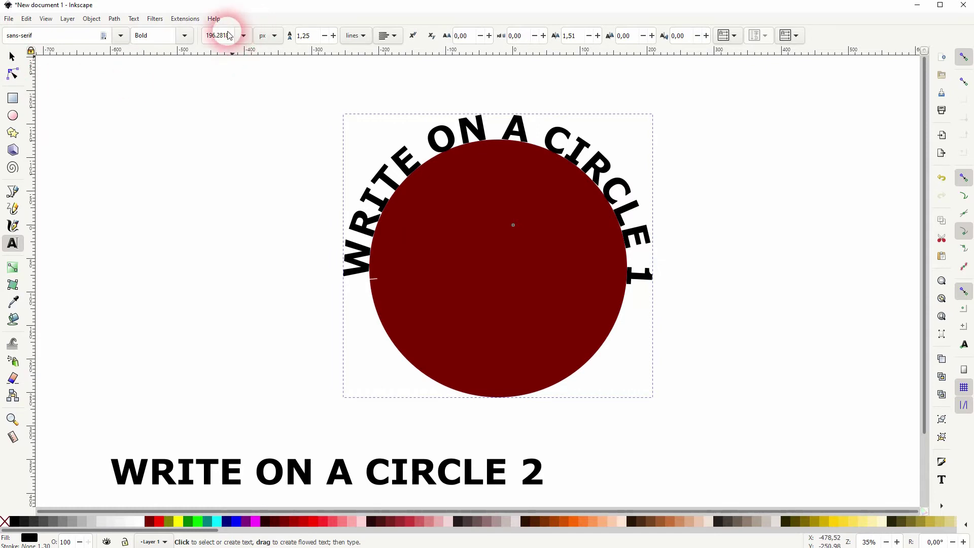
# Set the whole curved text to font size 100
pyautogui.hotkey('ctrl', 'a')
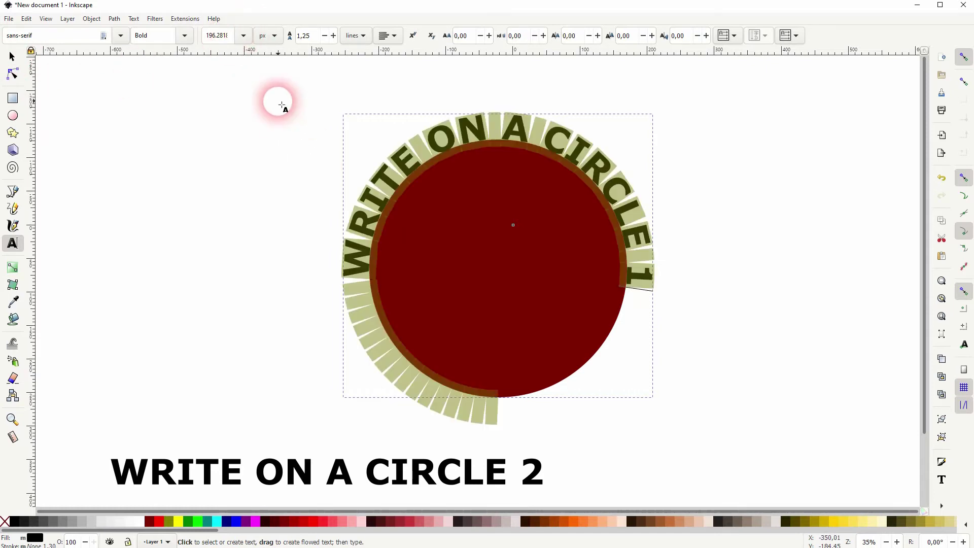
pyautogui.click(216, 36)
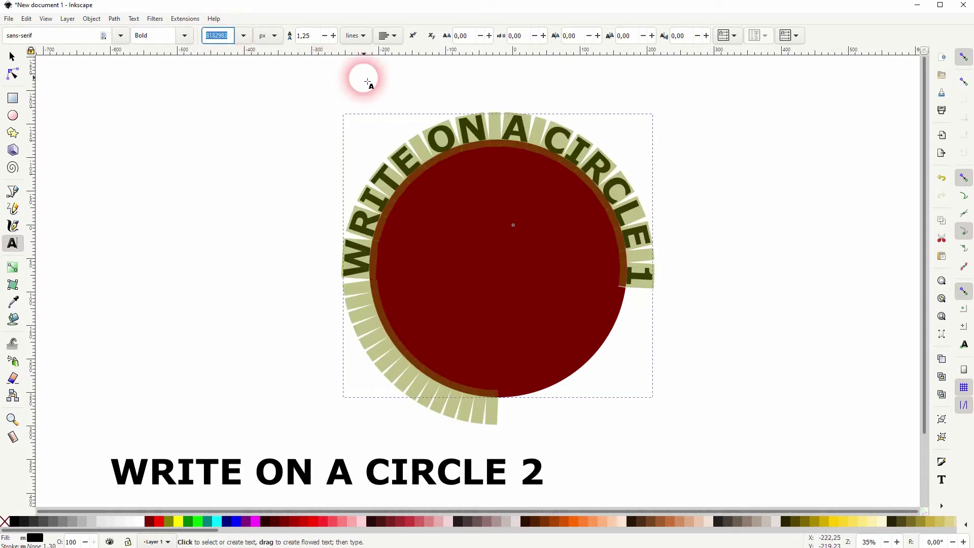
pyautogui.press('Return')
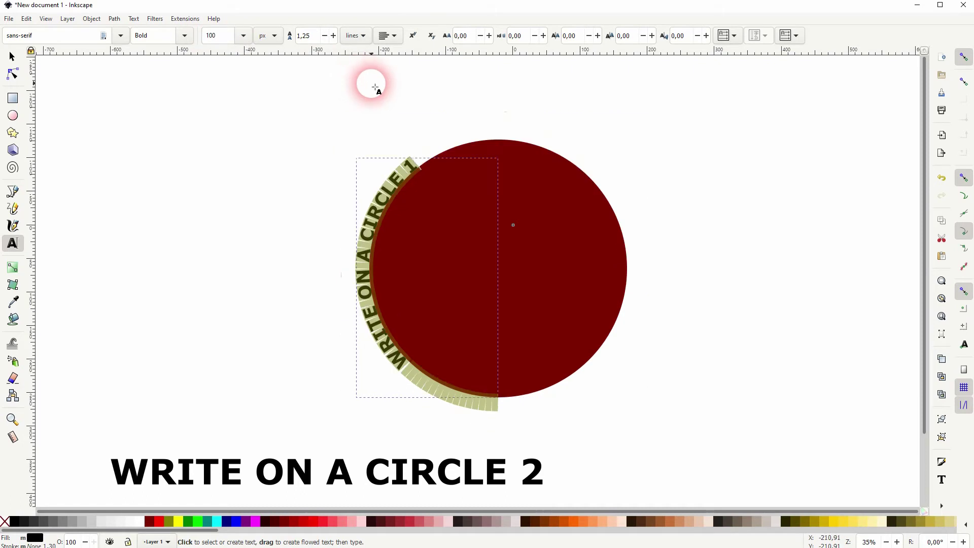
# Rotate the circle 90° so WRITE ON A CIRCLE 1 arcs across its top
pyautogui.click(11, 57)
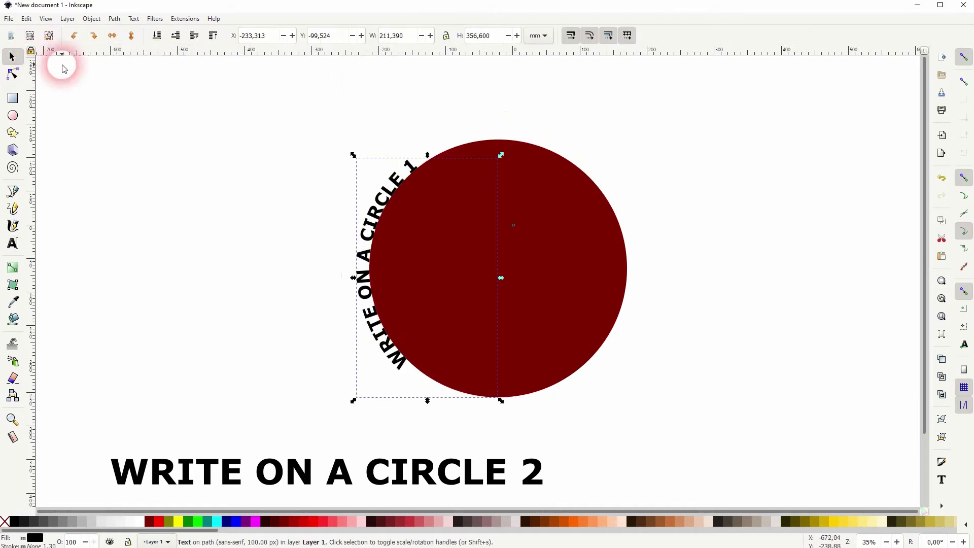
pyautogui.click(75, 37)
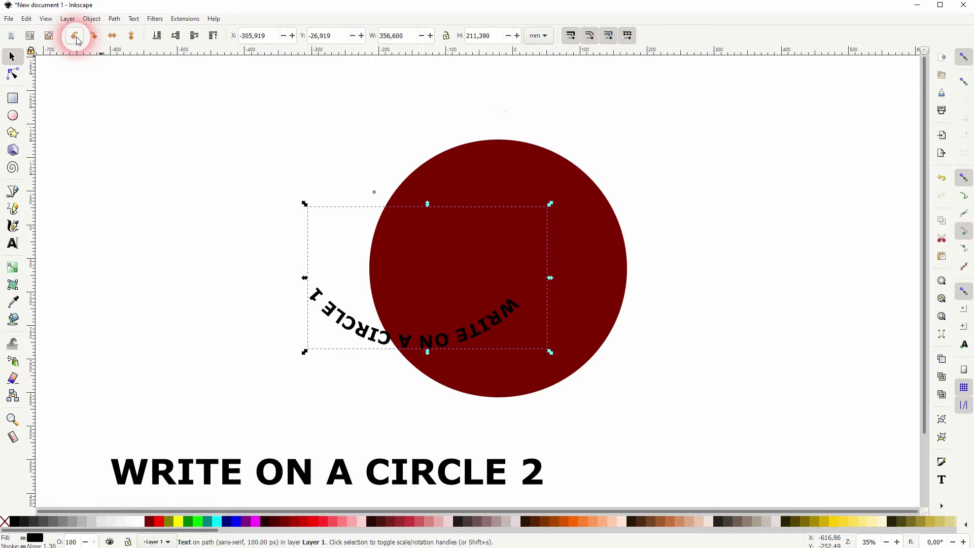
pyautogui.click(94, 36)
pyautogui.click(637, 126)
pyautogui.click(555, 201)
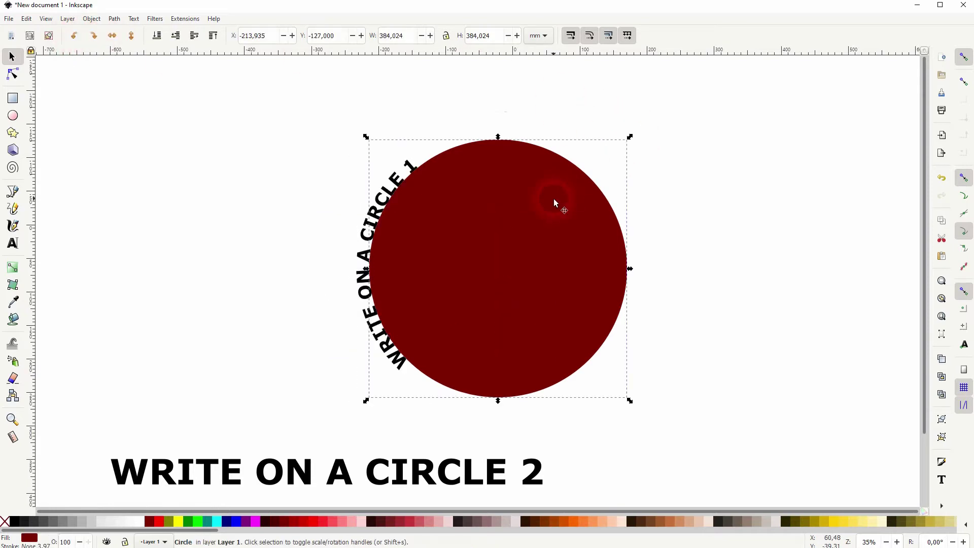
pyautogui.click(94, 35)
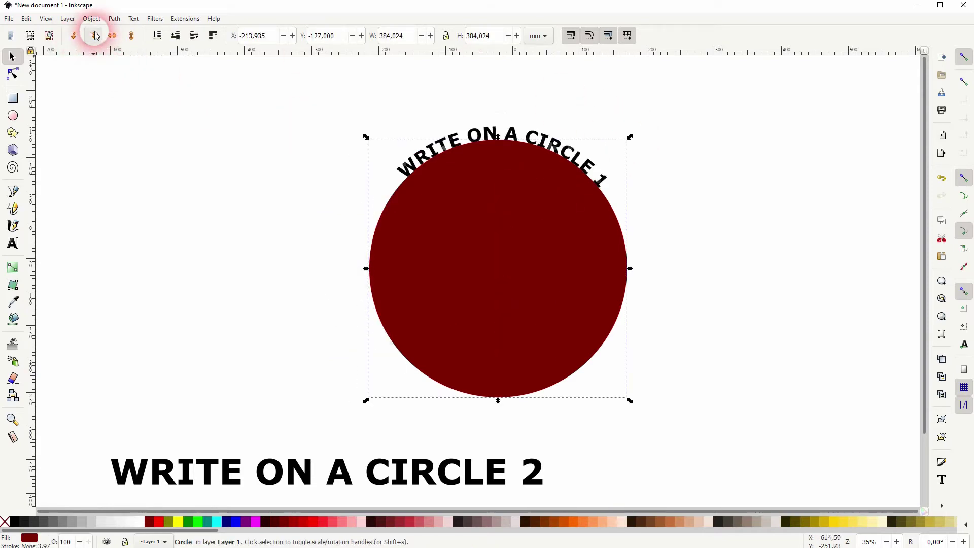
pyautogui.click(682, 195)
pyautogui.click(474, 136)
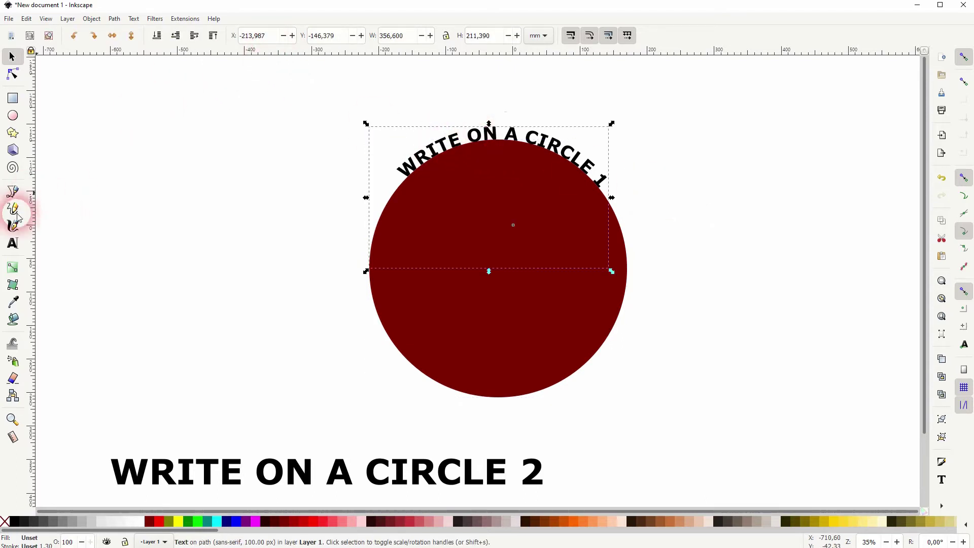
# Check the curved text's font size, then set WRITE ON A CIRCLE 2 to 100 px
pyautogui.click(13, 243)
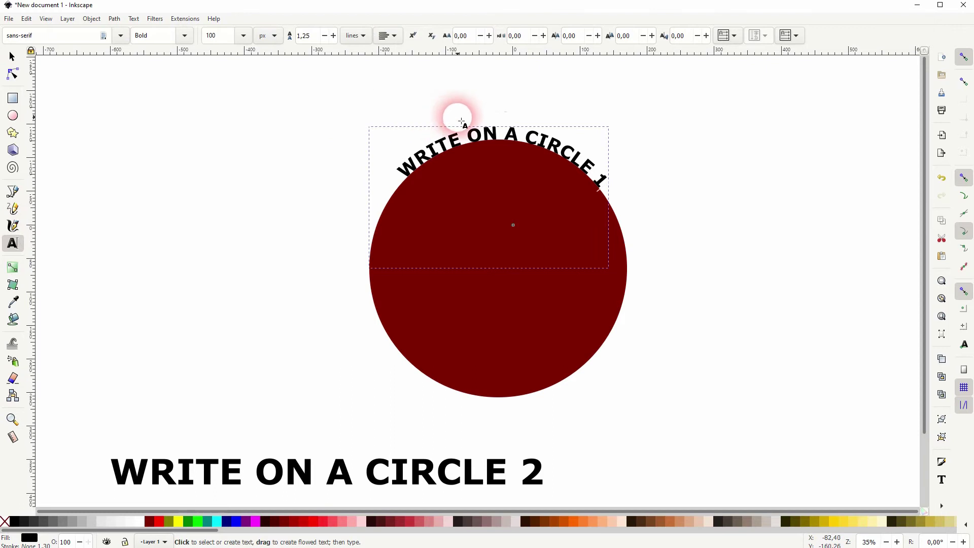
pyautogui.doubleClick(210, 36)
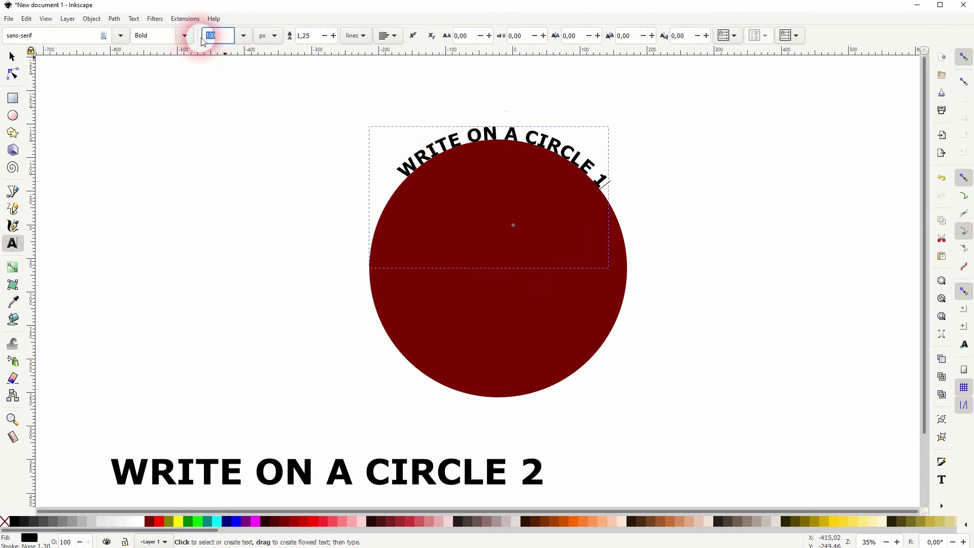
pyautogui.click(12, 56)
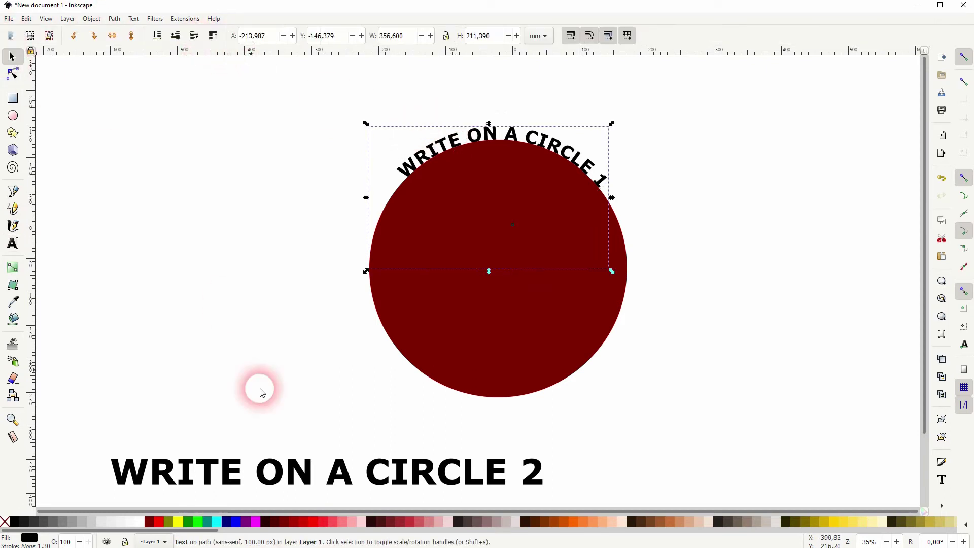
pyautogui.click(336, 474)
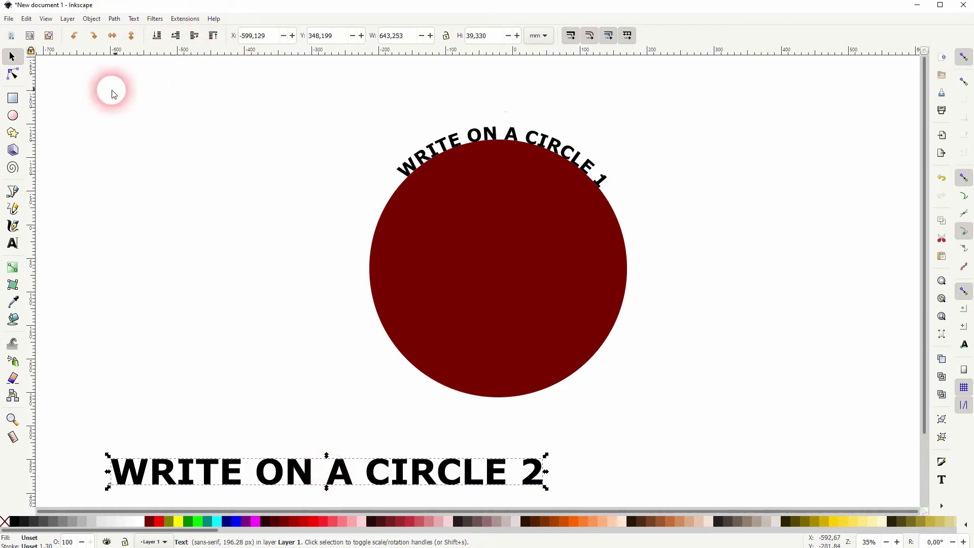
pyautogui.click(12, 243)
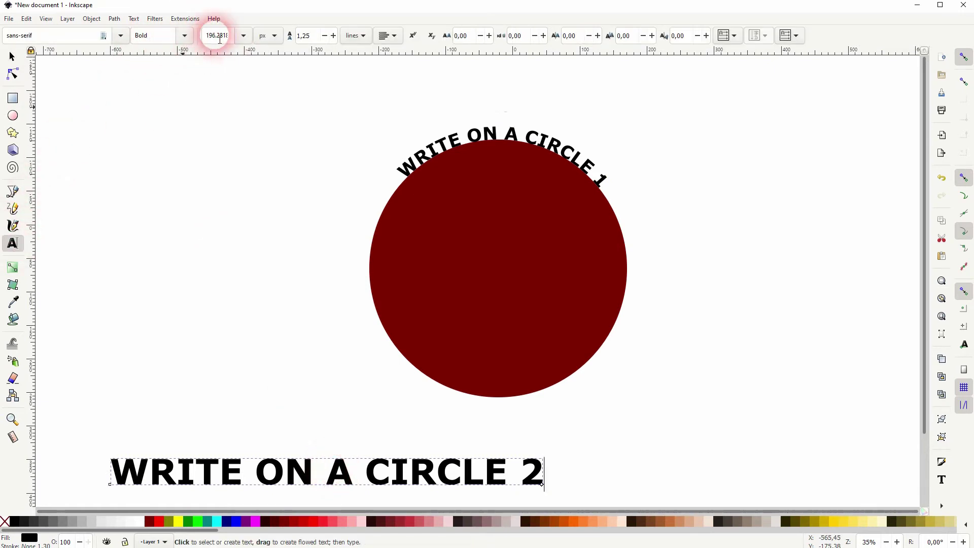
pyautogui.click(220, 39)
pyautogui.write('100')
pyautogui.press('Return')
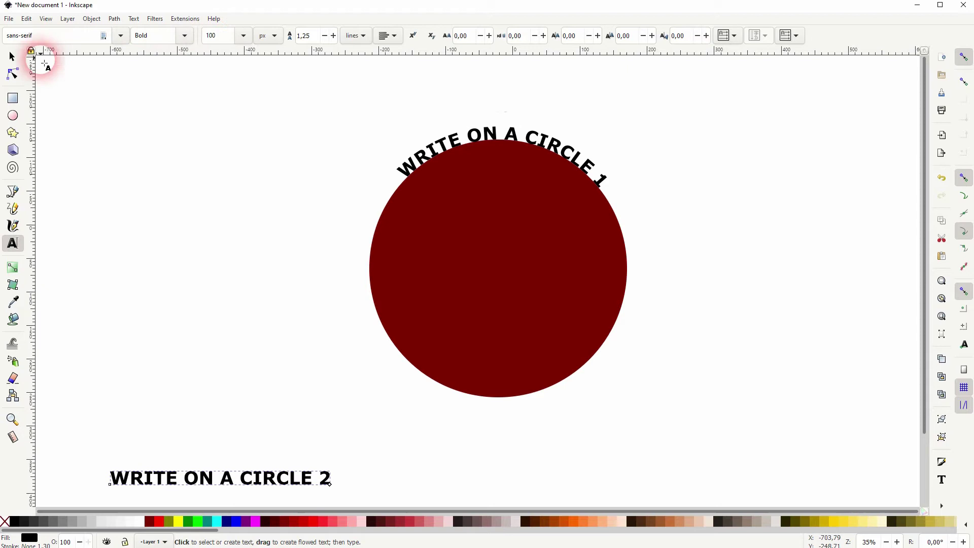
# Try putting WRITE ON A CIRCLE 2 on the circle's path, then undo it
pyautogui.click(16, 60)
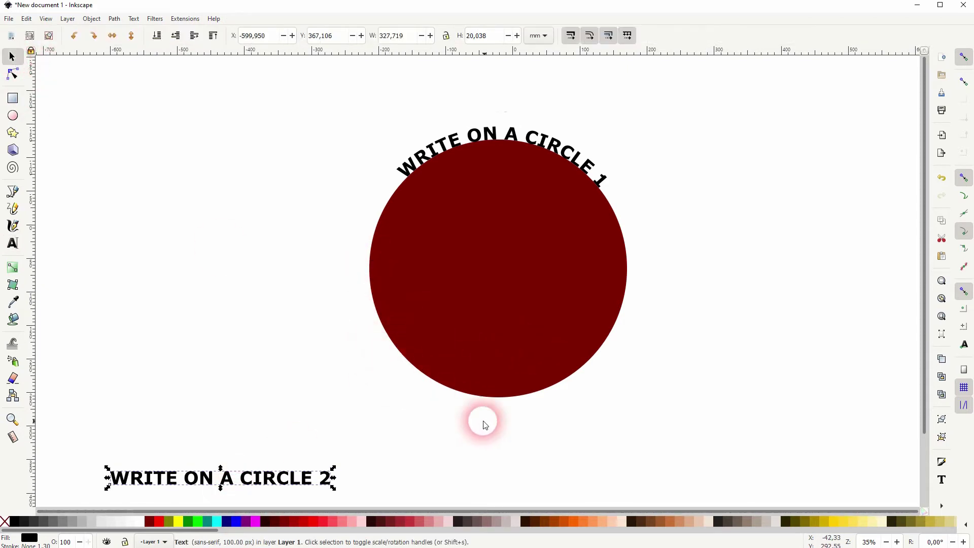
pyautogui.keyDown('shift'); pyautogui.click(471, 316); pyautogui.keyUp('shift')
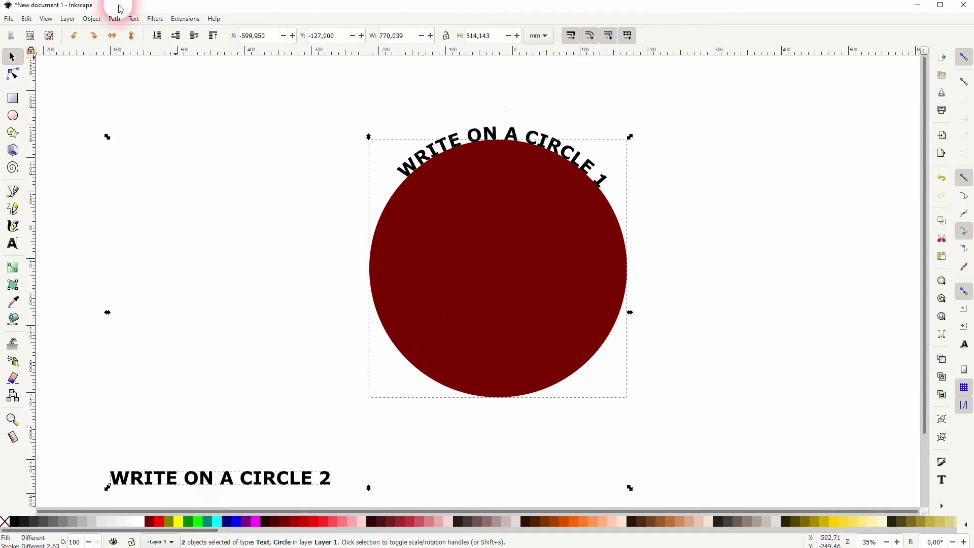
pyautogui.click(133, 19)
pyautogui.click(156, 68)
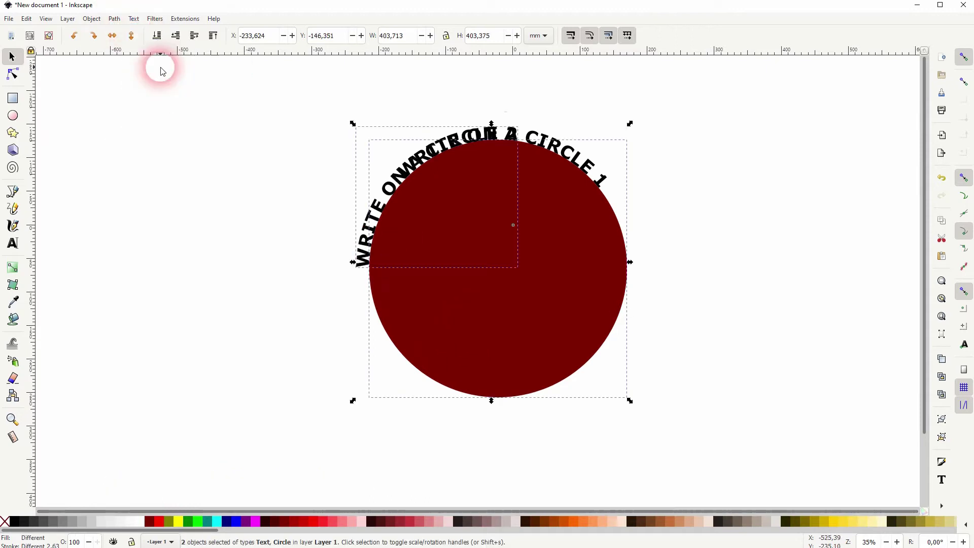
pyautogui.click(74, 36)
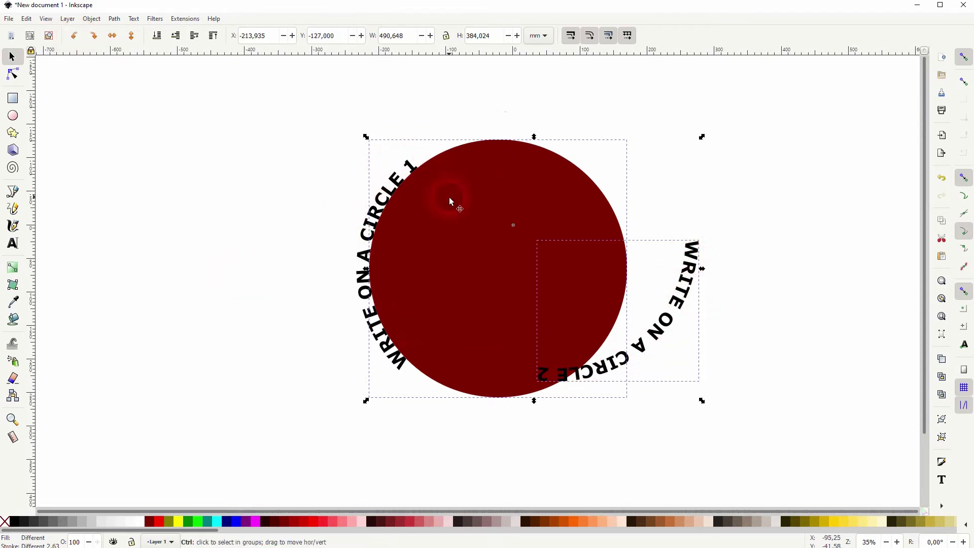
pyautogui.hotkey('ctrl', 'z')
pyautogui.click(191, 315)
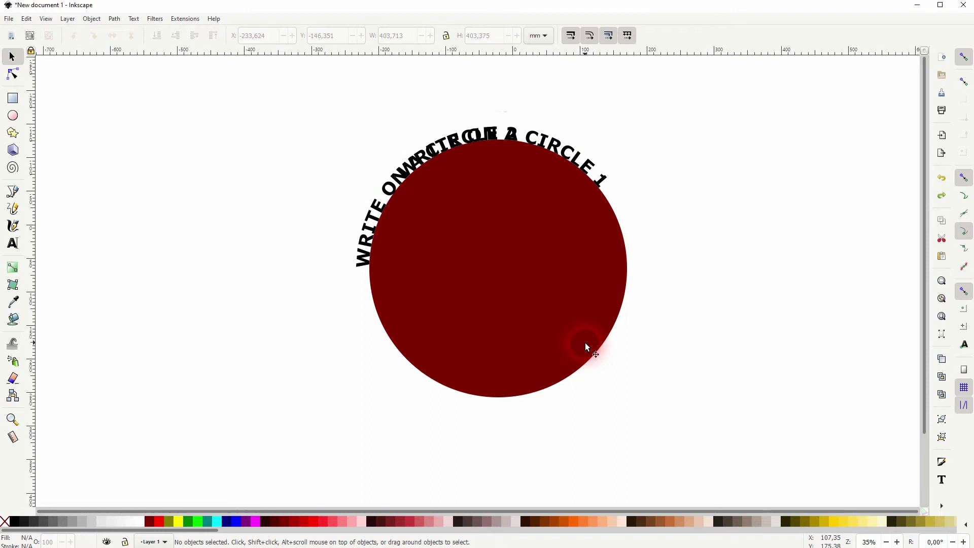
pyautogui.hotkey('ctrl', 'z')
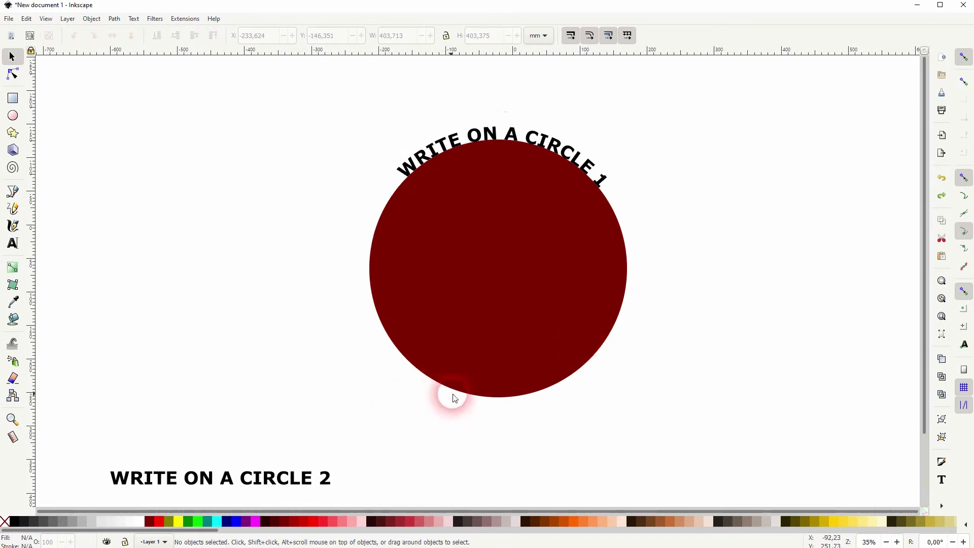
# Duplicate the circle and fill the copy bright red
pyautogui.click(466, 304)
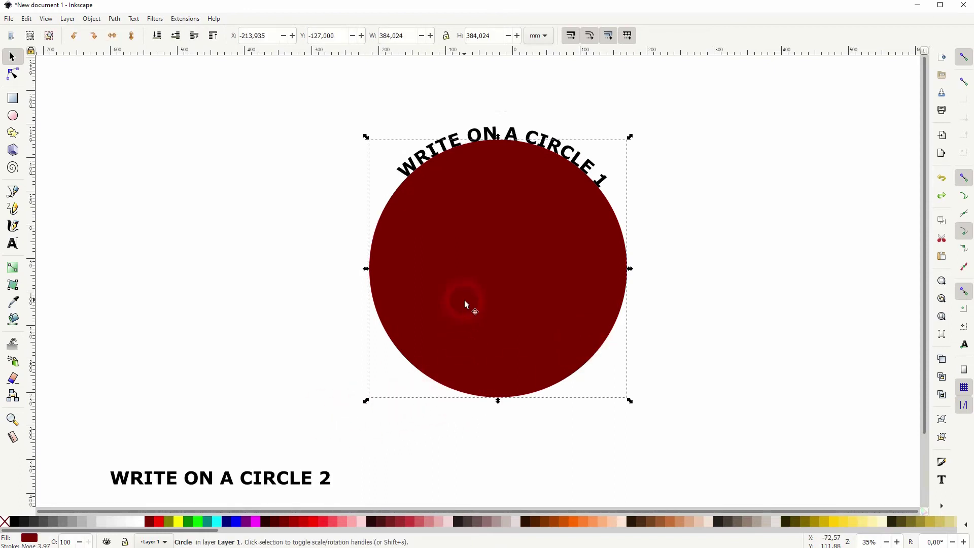
pyautogui.rightClick(486, 284)
pyautogui.click(534, 357)
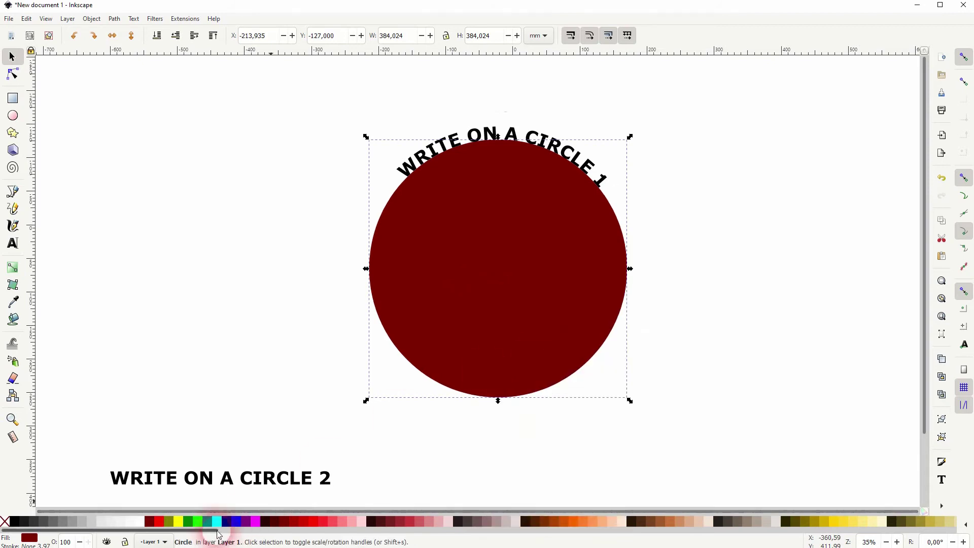
pyautogui.click(161, 523)
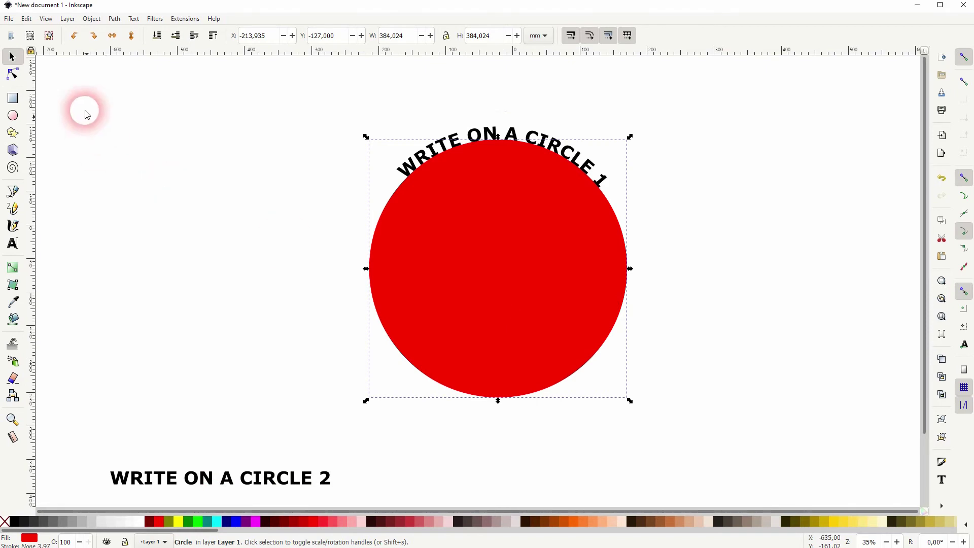
# Make the red copy a dynamic offset and drag it outward beyond the dark circle
pyautogui.click(115, 19)
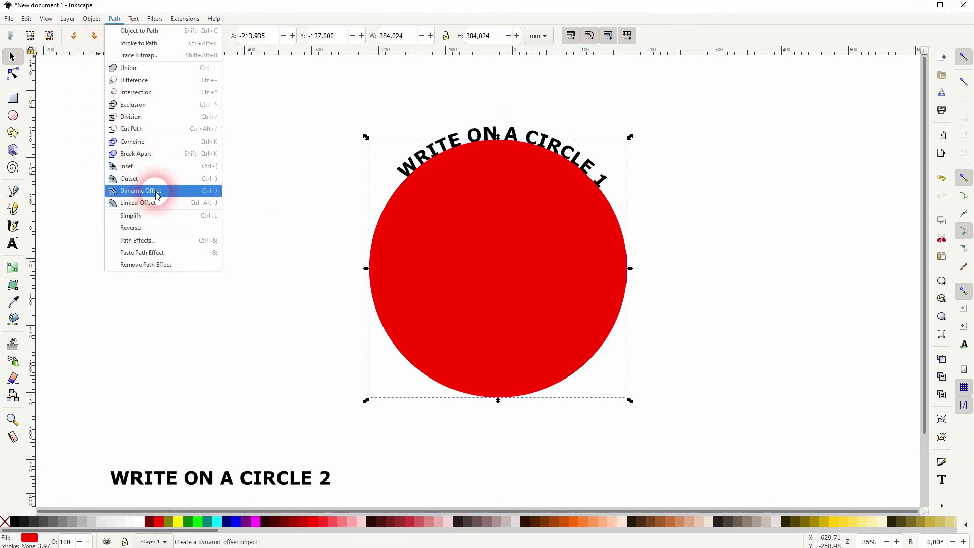
pyautogui.click(157, 191)
pyautogui.click(15, 75)
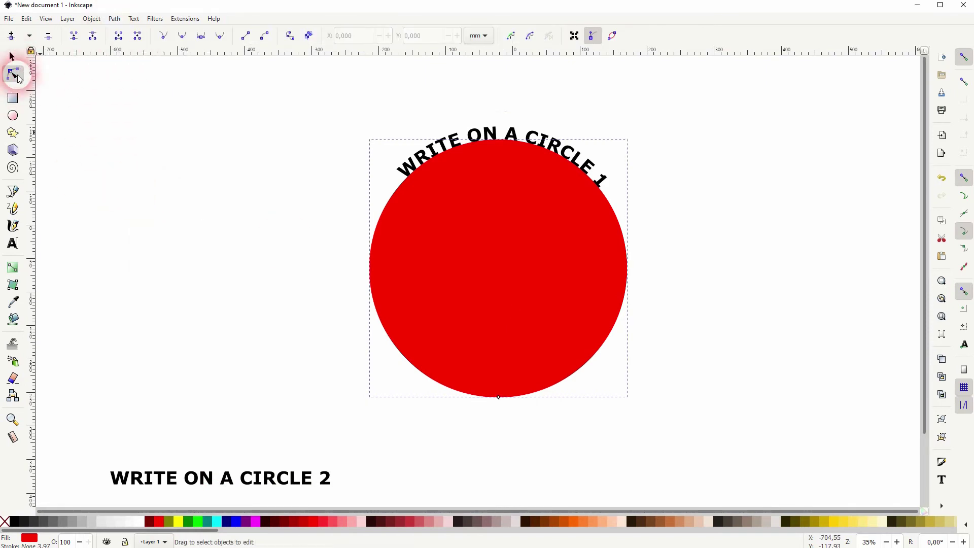
pyautogui.click(498, 399)
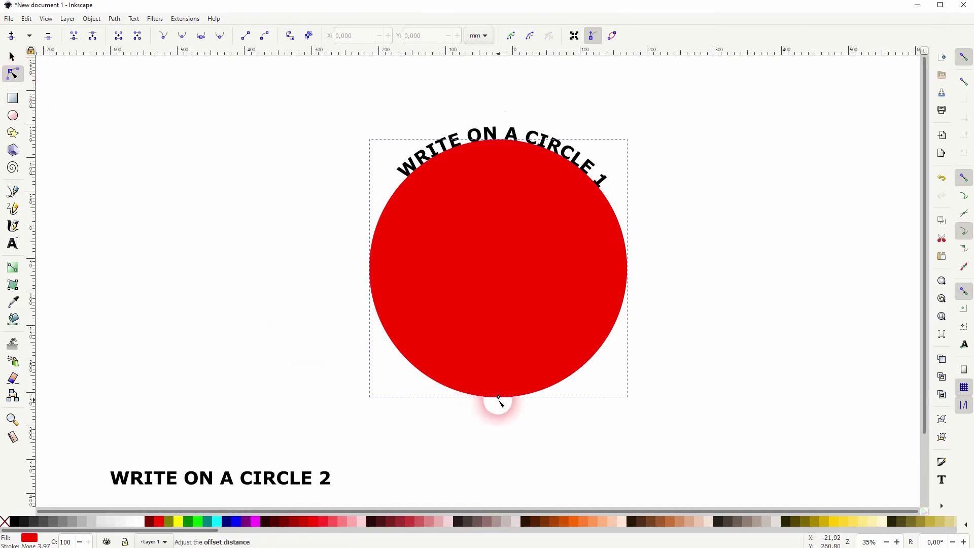
pyautogui.moveTo(499, 398); pyautogui.dragTo(501, 416)
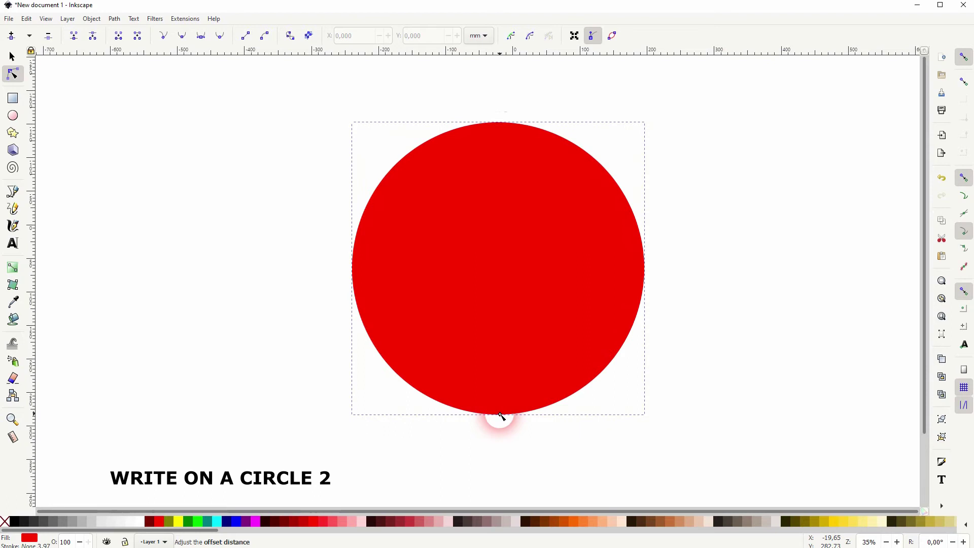
# Lower the red ring to the bottom and slightly shrink its offset
pyautogui.click(92, 19)
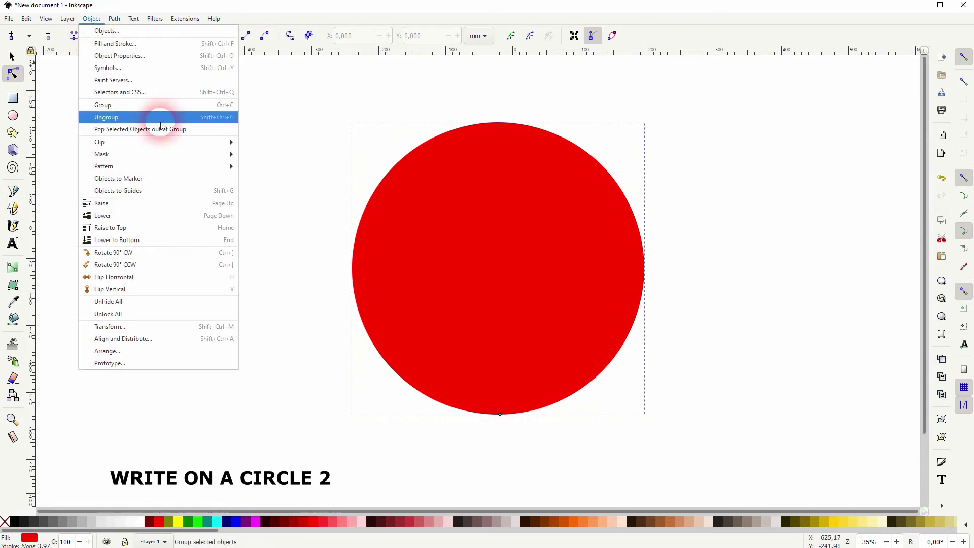
pyautogui.click(190, 246)
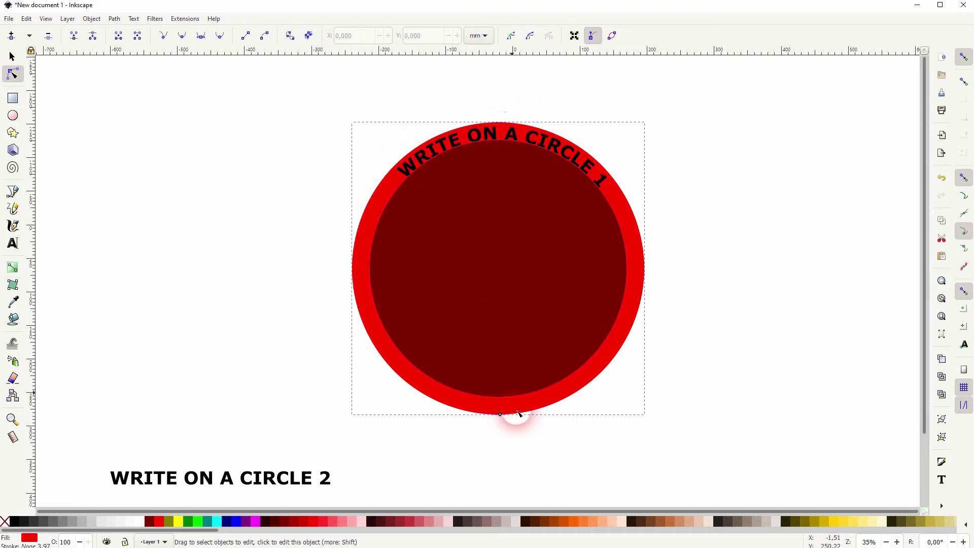
pyautogui.moveTo(500, 415); pyautogui.dragTo(496, 414)
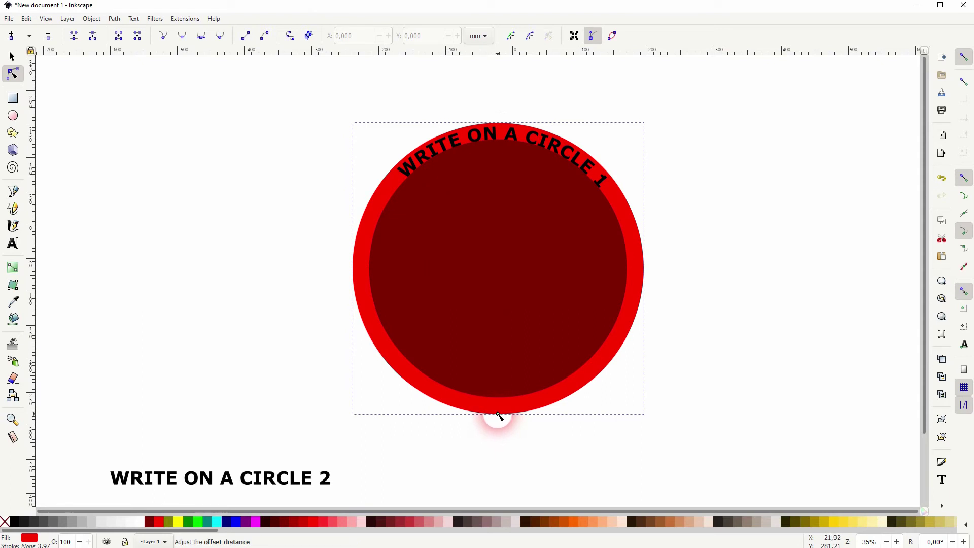
pyautogui.moveTo(499, 415); pyautogui.dragTo(498, 413)
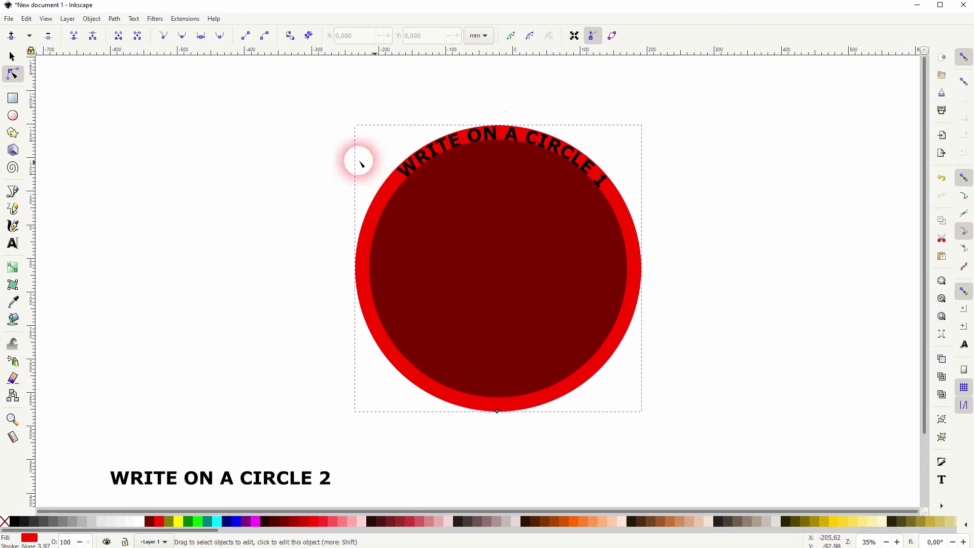
pyautogui.click(12, 56)
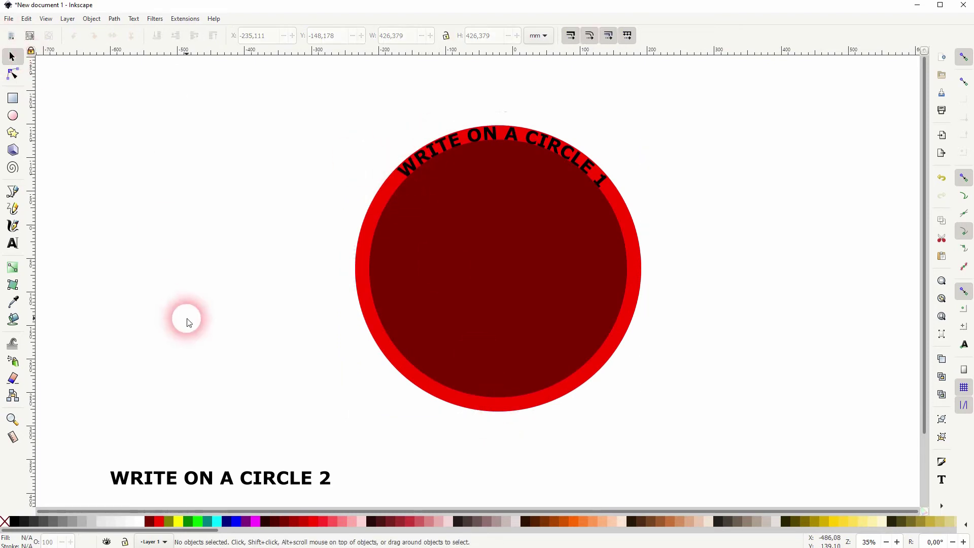
# Put WRITE ON A CIRCLE 2 on the outer red ring's path
pyautogui.click(505, 344)
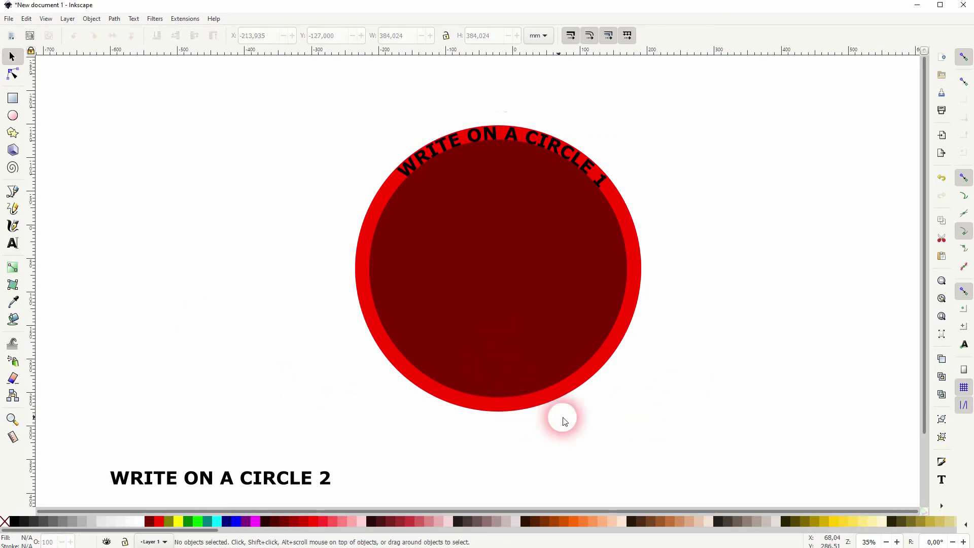
pyautogui.click(522, 412)
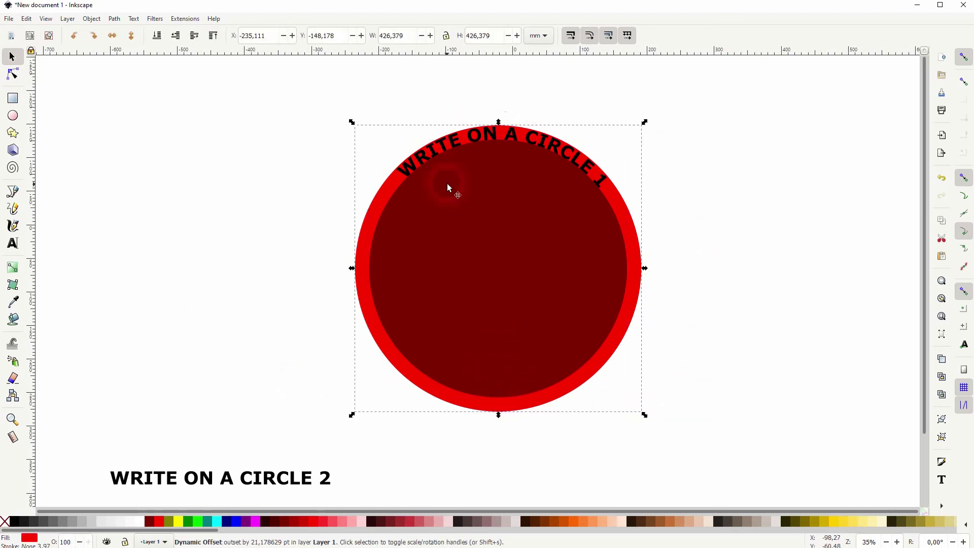
pyautogui.keyDown('shift'); pyautogui.click(186, 486); pyautogui.keyUp('shift')
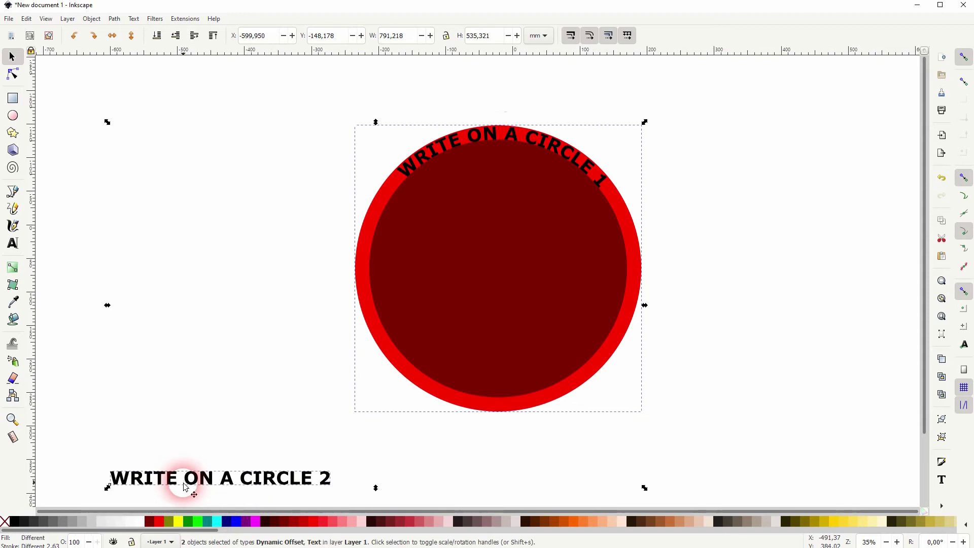
pyautogui.click(135, 19)
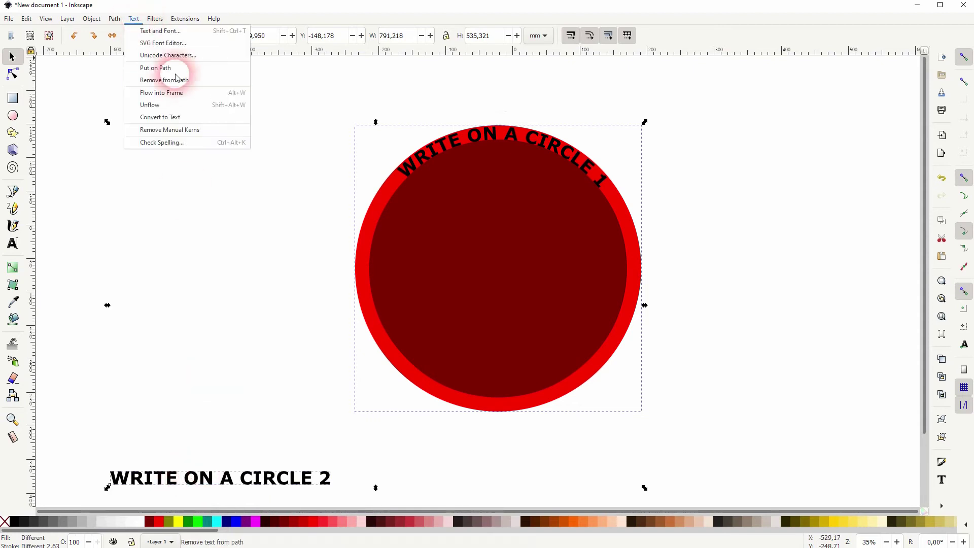
pyautogui.click(164, 69)
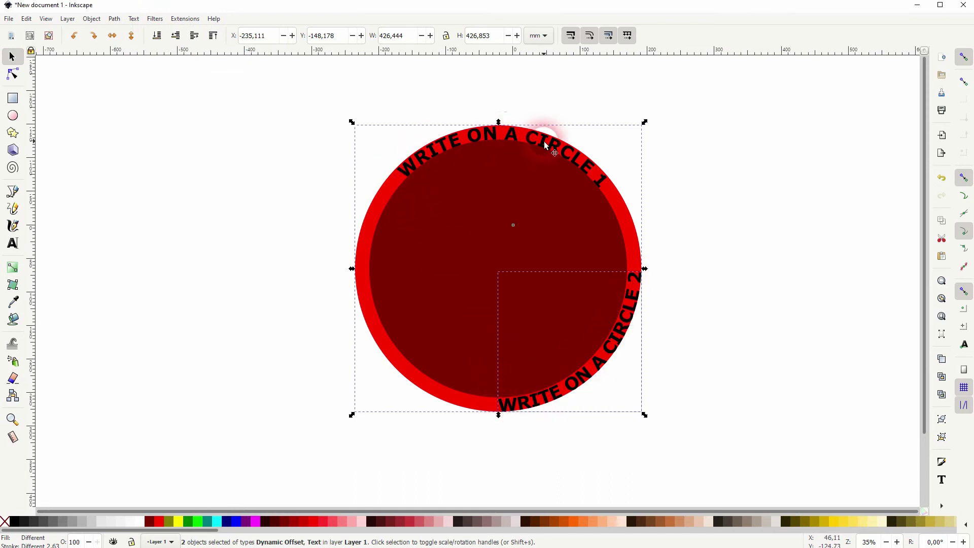
# Rotate the outer red ring 90° so the second text shifts to its lower-left
pyautogui.click(152, 250)
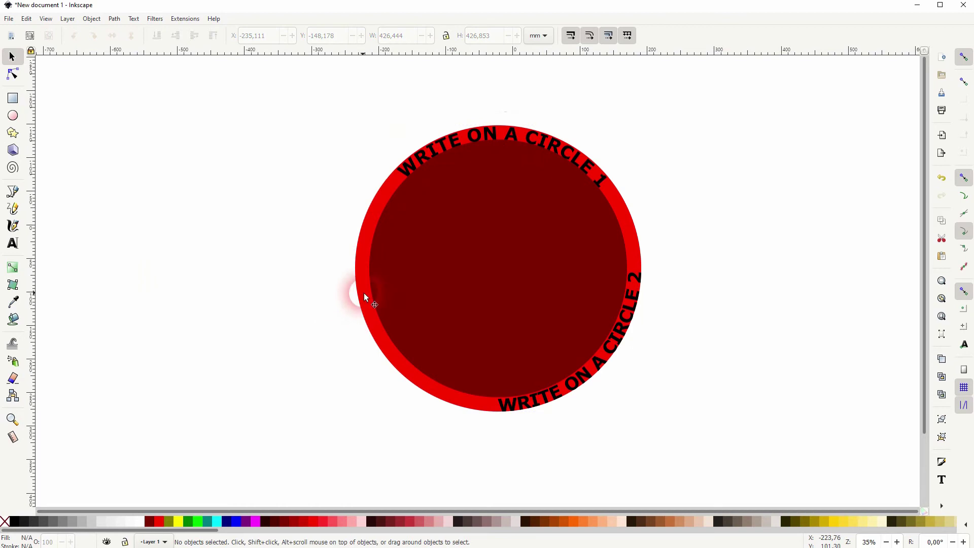
pyautogui.click(465, 279)
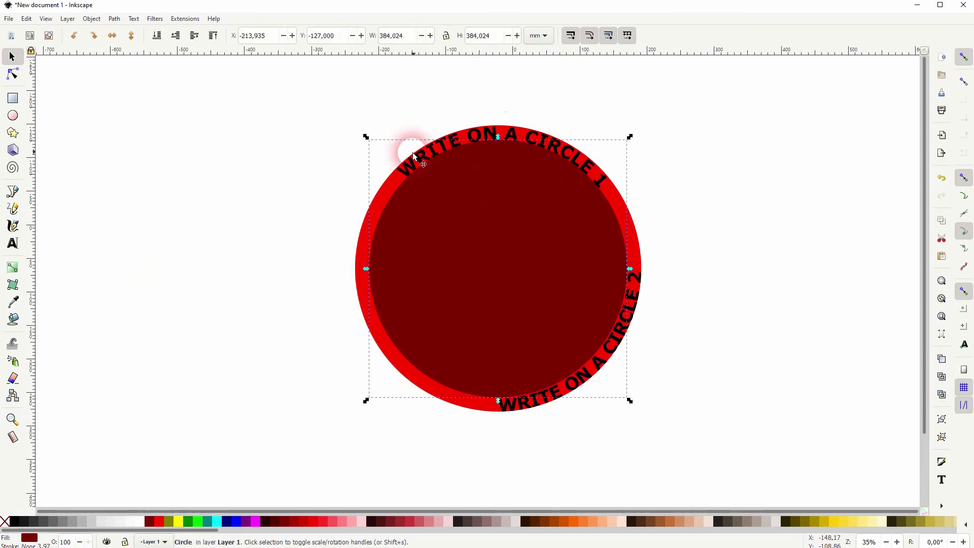
pyautogui.click(727, 227)
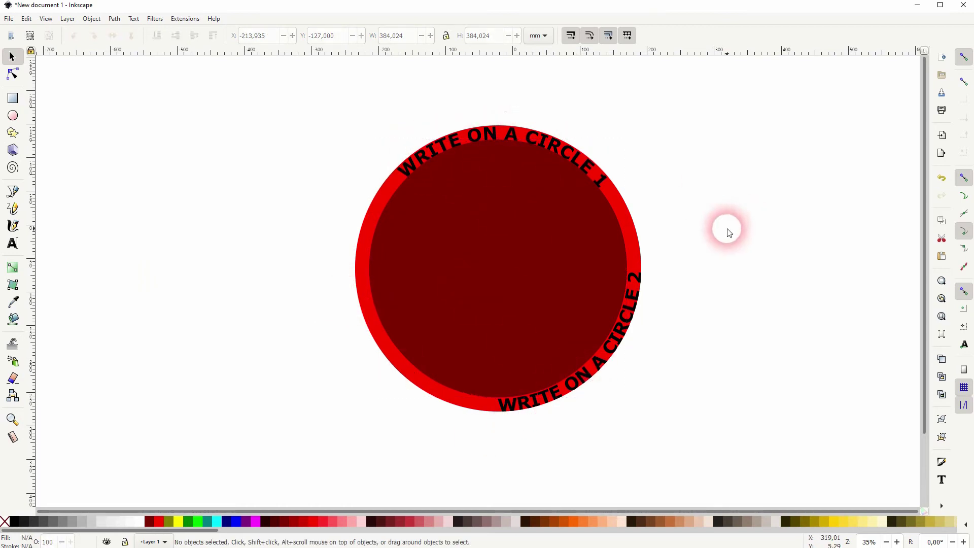
pyautogui.click(367, 314)
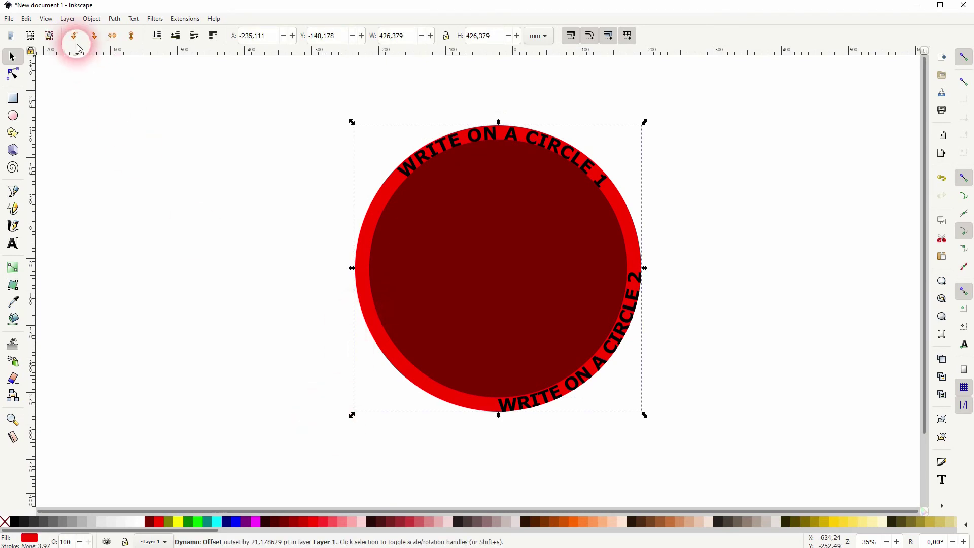
pyautogui.click(93, 35)
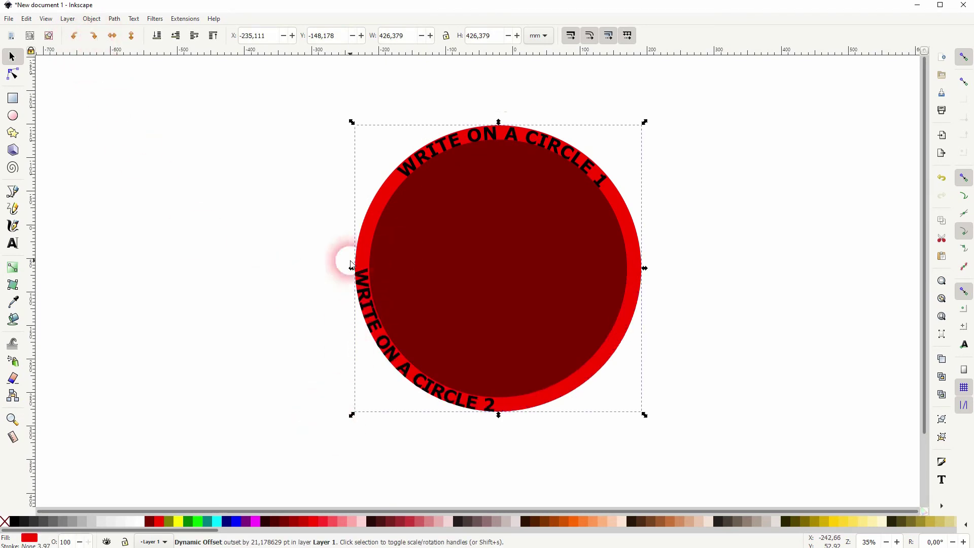
# Set WRITE ON A CIRCLE 2 to 150 px, widen its spacing and centre it along the bottom
pyautogui.click(12, 243)
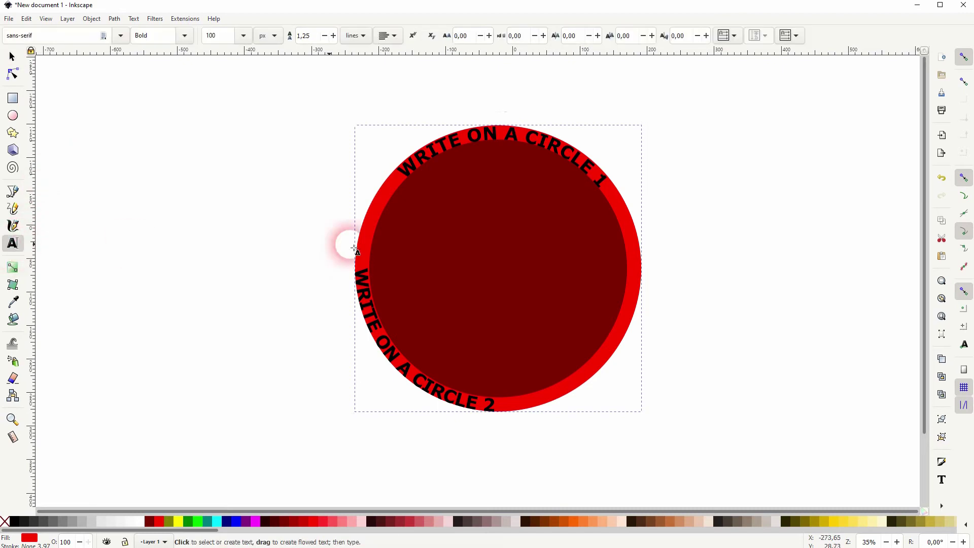
pyautogui.click(354, 268)
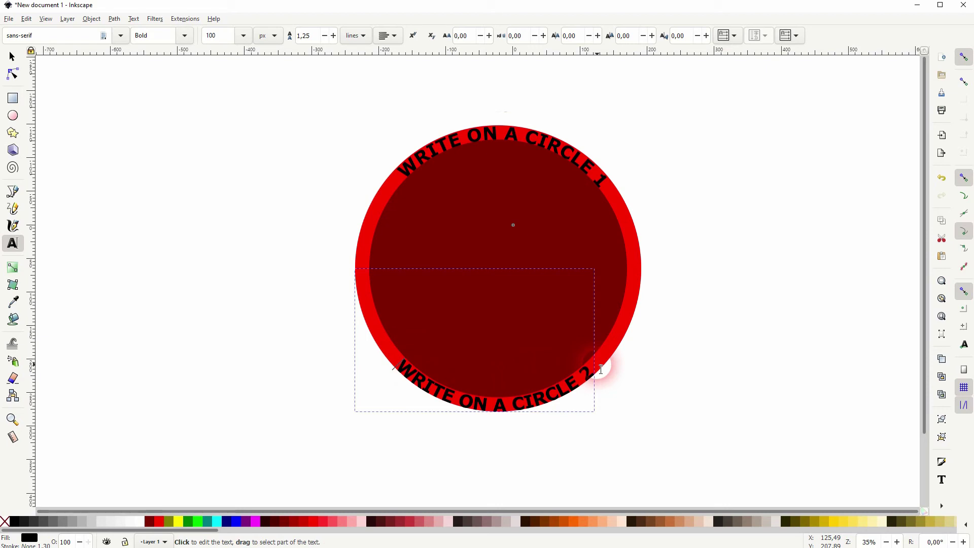
pyautogui.hotkey('alt', '>')
pyautogui.hotkey('alt', '>')
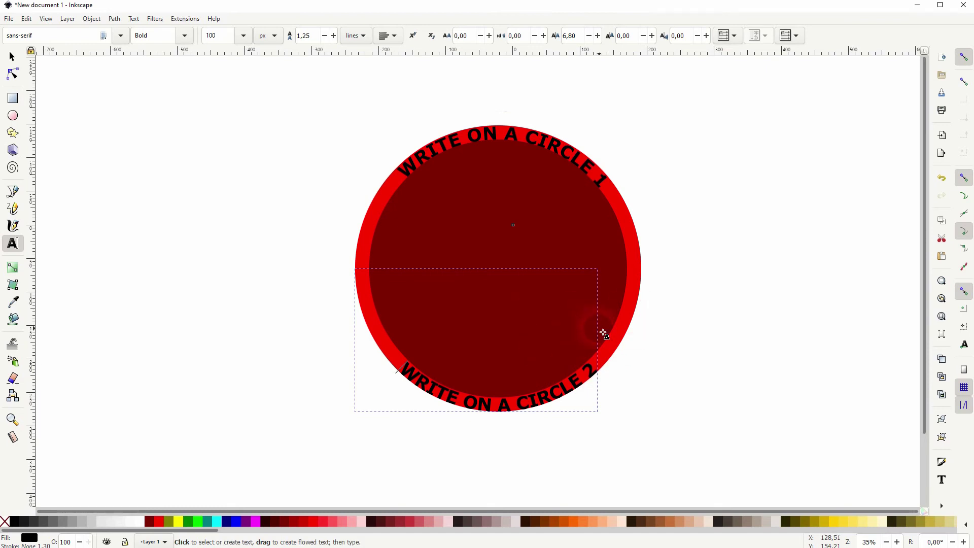
pyautogui.hotkey('ctrl', 'a')
pyautogui.doubleClick(217, 35)
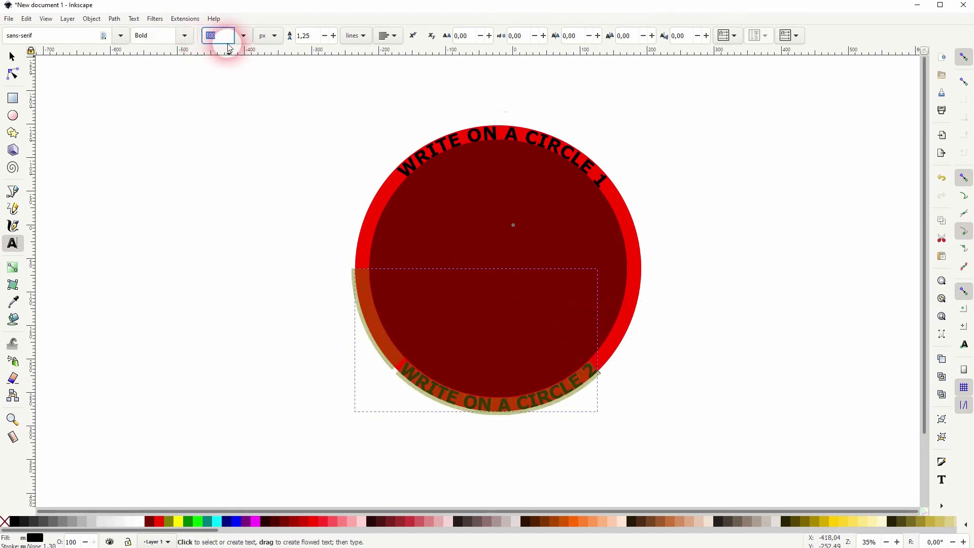
pyautogui.write('120')
pyautogui.press('Return')
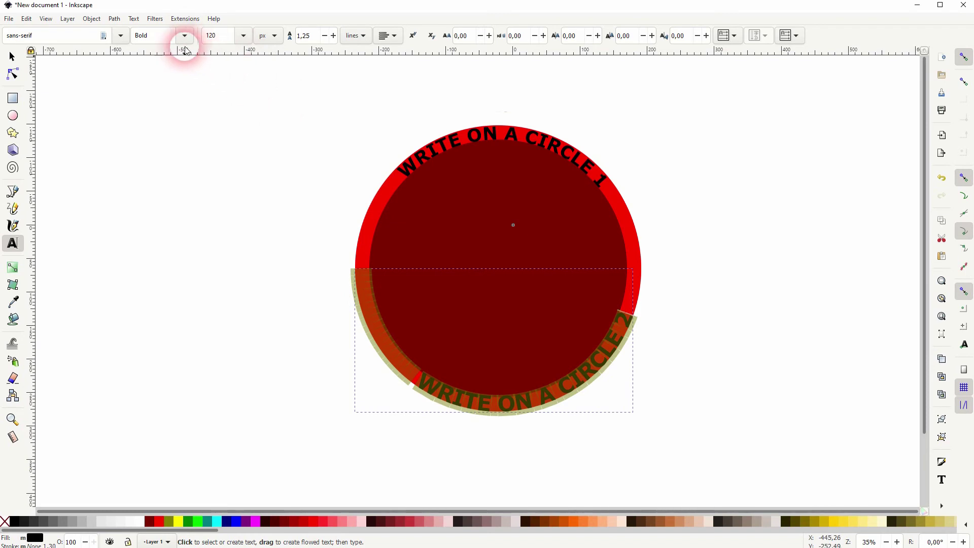
pyautogui.doubleClick(218, 36)
pyautogui.write('1')
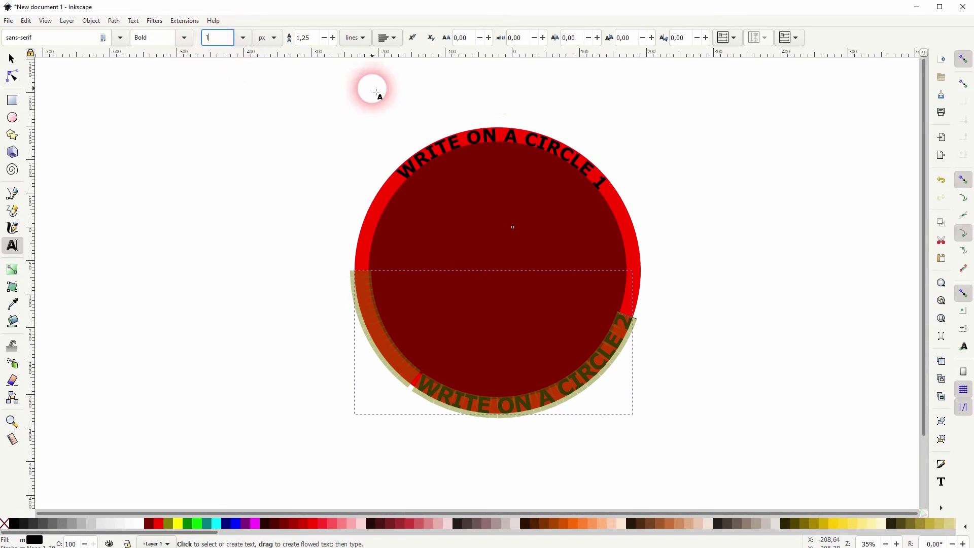
pyautogui.write('50')
pyautogui.press('Return')
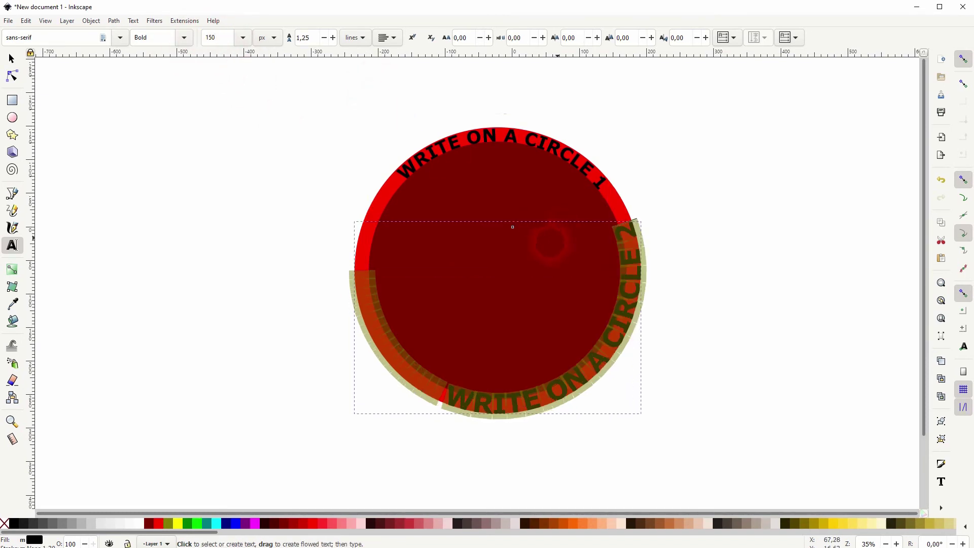
pyautogui.click(12, 245)
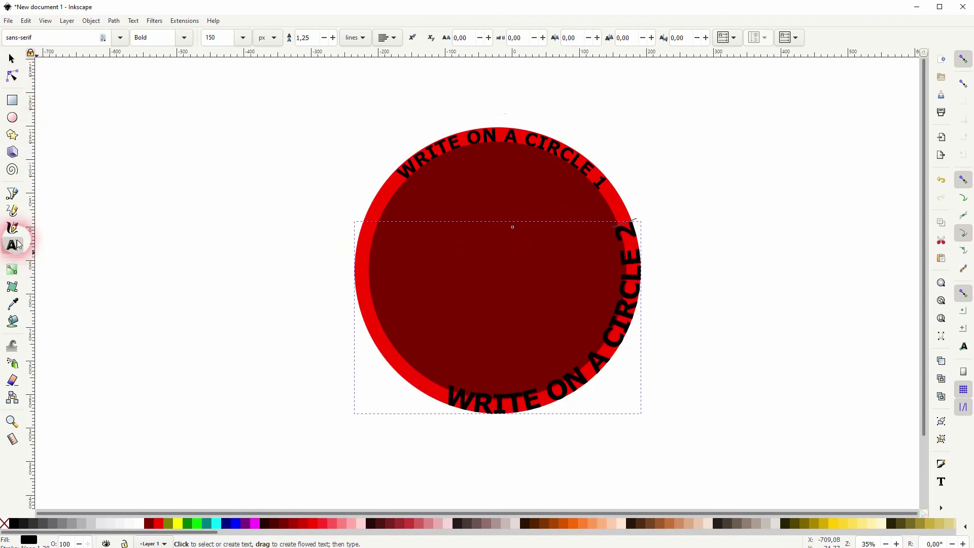
pyautogui.hotkey('alt', '>')
pyautogui.hotkey('alt', '>')
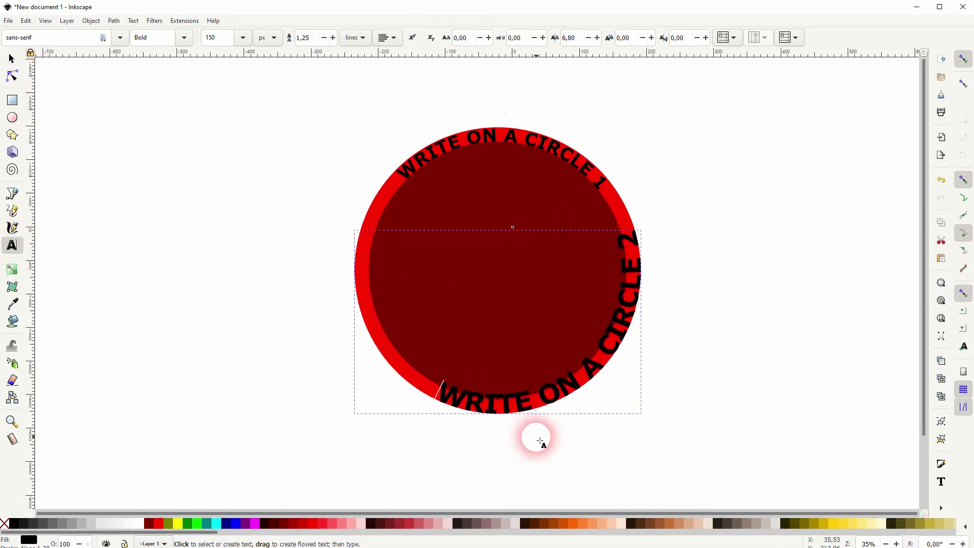
pyautogui.hotkey('alt', 'Left')
pyautogui.hotkey('alt', 'Left')
pyautogui.hotkey('alt', 'Left')
pyautogui.hotkey('alt', 'Left')
pyautogui.hotkey('alt', 'Left')
pyautogui.hotkey('alt', 'Left')
pyautogui.hotkey('alt', 'Left')
pyautogui.hotkey('alt', 'Left')
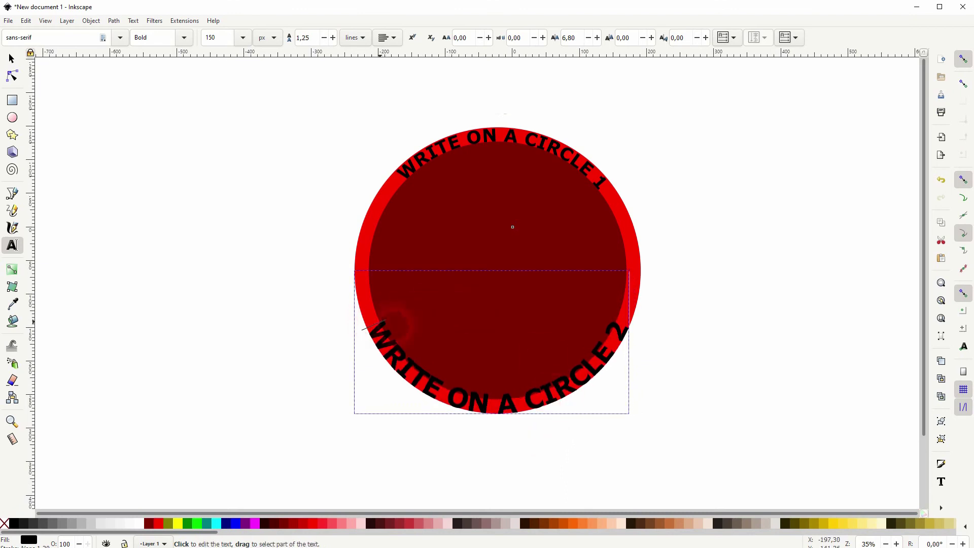
# Set WRITE ON A CIRCLE 1 to 150 px and slide it to centre over the top
pyautogui.tripleClick(415, 170)
pyautogui.click(228, 37)
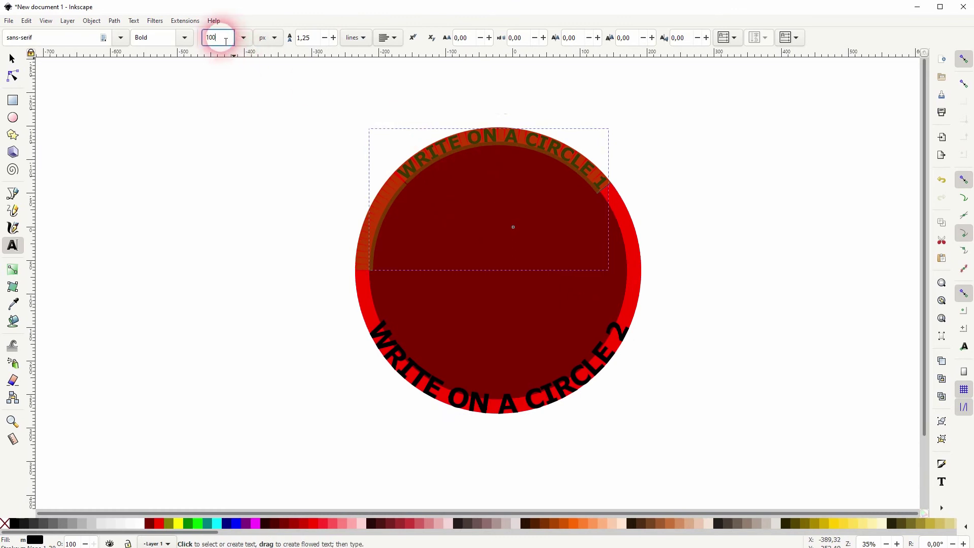
pyautogui.press('BackSpace')
pyautogui.write('50')
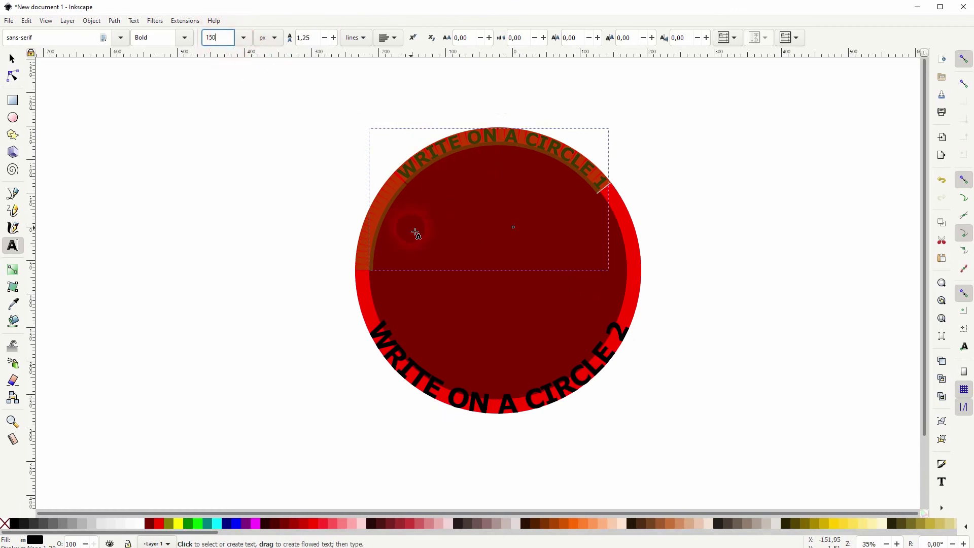
pyautogui.press('Return')
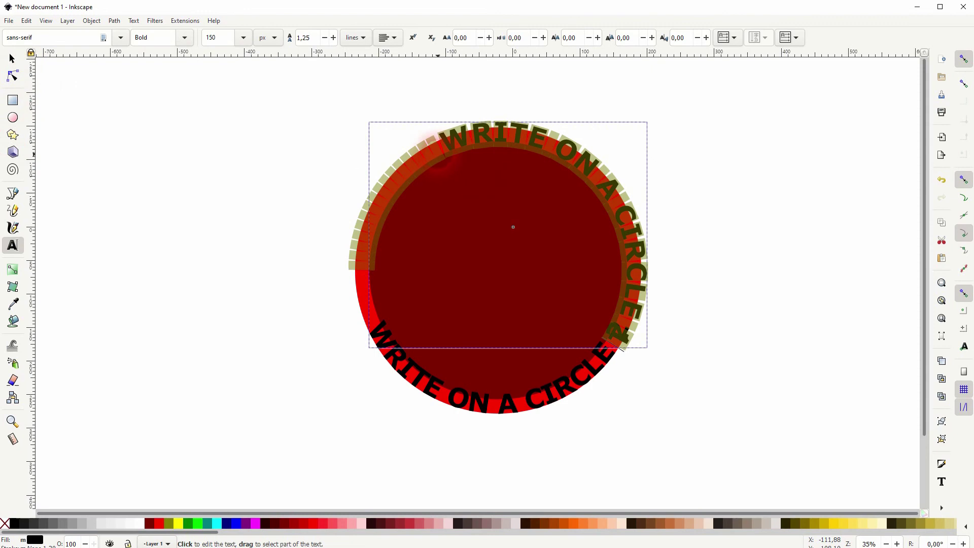
pyautogui.click(492, 181)
pyautogui.hotkey('alt', 'Left')
pyautogui.hotkey('alt', 'Left')
pyautogui.hotkey('alt', 'Left')
pyautogui.hotkey('alt', 'Left')
pyautogui.hotkey('alt', 'Left')
pyautogui.hotkey('alt', 'Left')
pyautogui.hotkey('alt', 'Left')
pyautogui.hotkey('alt', 'Left')
pyautogui.hotkey('alt', 'Left')
pyautogui.hotkey('alt', 'Left')
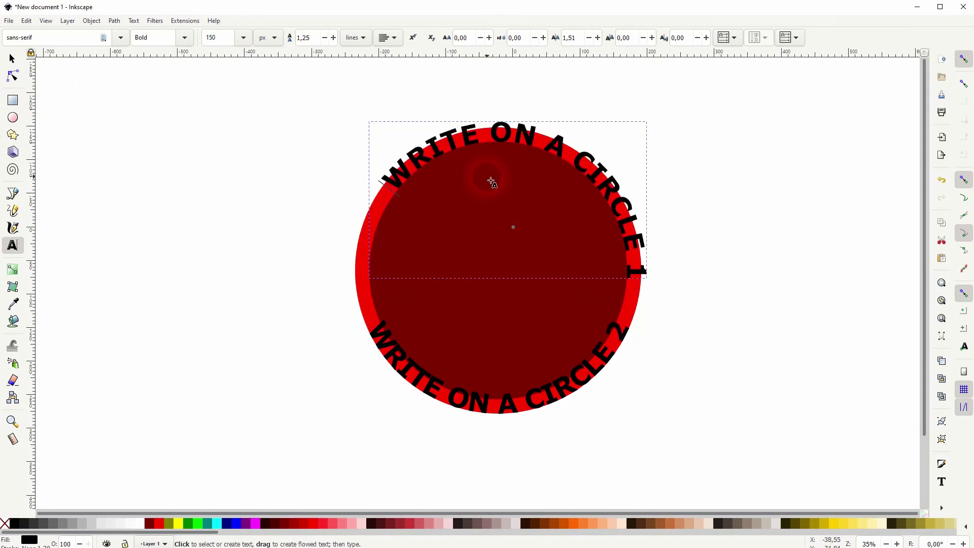
pyautogui.click(525, 281)
pyautogui.hotkey('alt', 'Left')
pyautogui.hotkey('alt', 'Left')
pyautogui.hotkey('alt', 'Left')
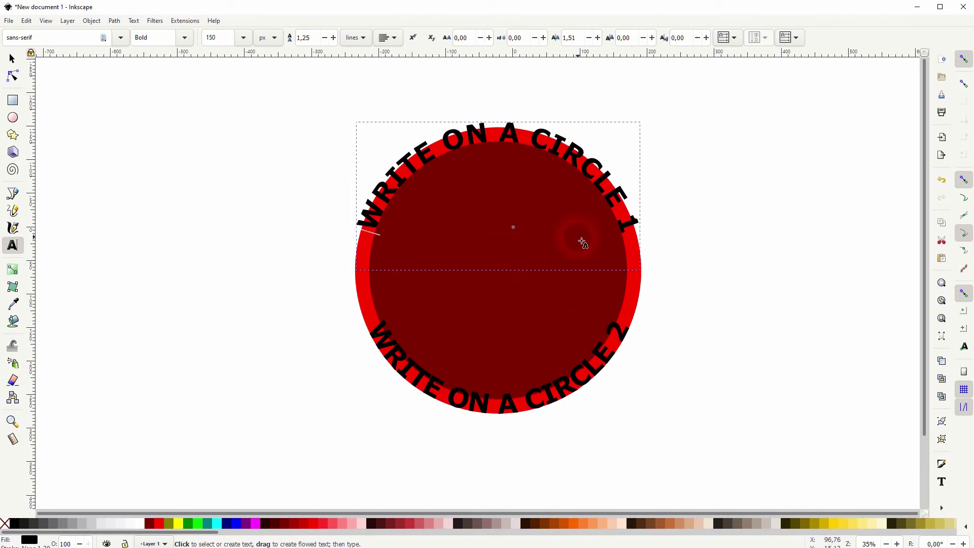
pyautogui.hotkey('alt', 'Right')
pyautogui.hotkey('alt', 'Right')
pyautogui.hotkey('alt', 'Right')
pyautogui.hotkey('alt', 'Right')
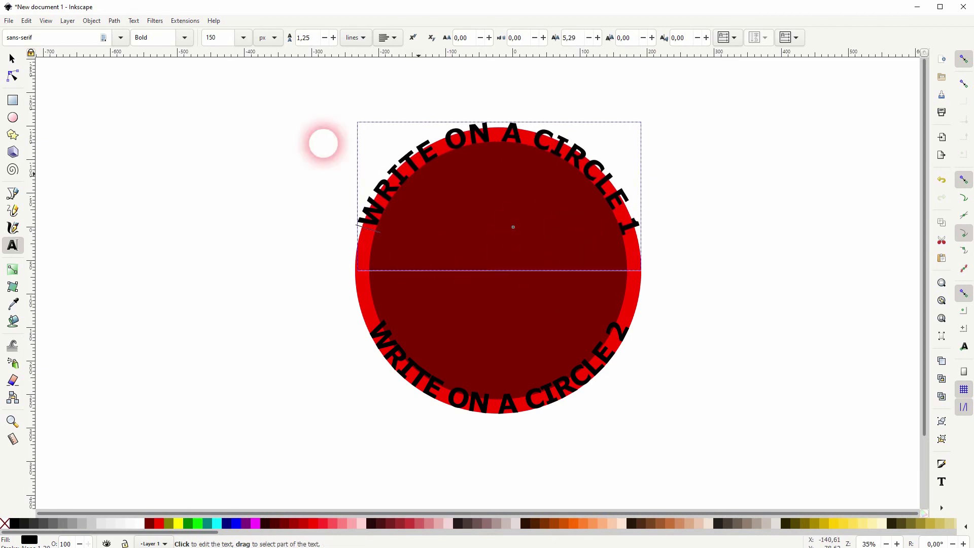
# Select the red ring and dark circle and set their fill to No paint in Fill and Stroke
pyautogui.click(11, 59)
pyautogui.click(193, 393)
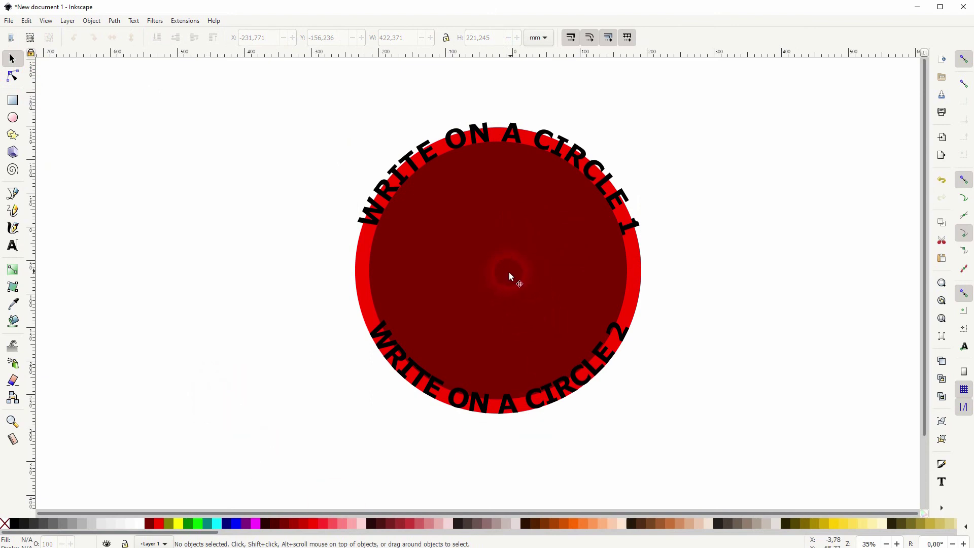
pyautogui.click(580, 243)
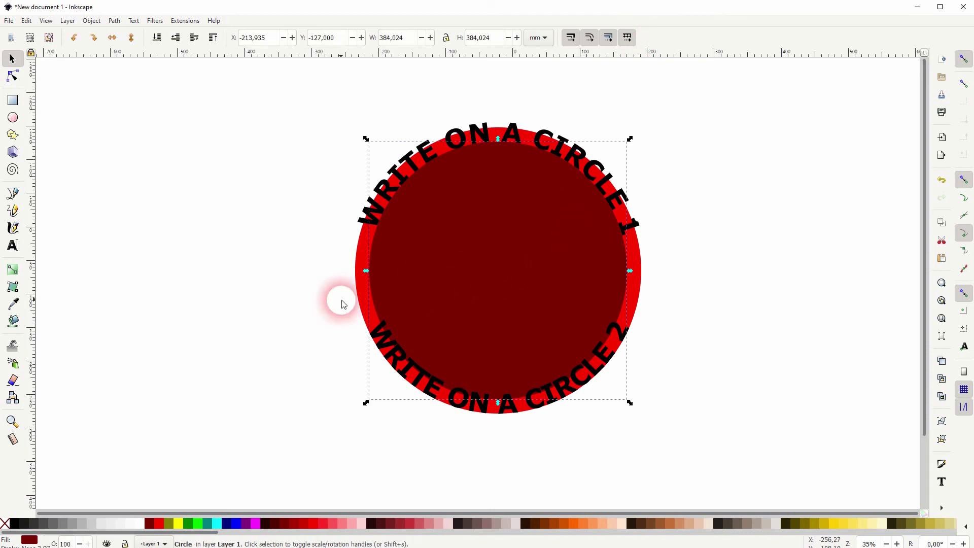
pyautogui.keyDown('shift'); pyautogui.click(353, 283); pyautogui.keyUp('shift')
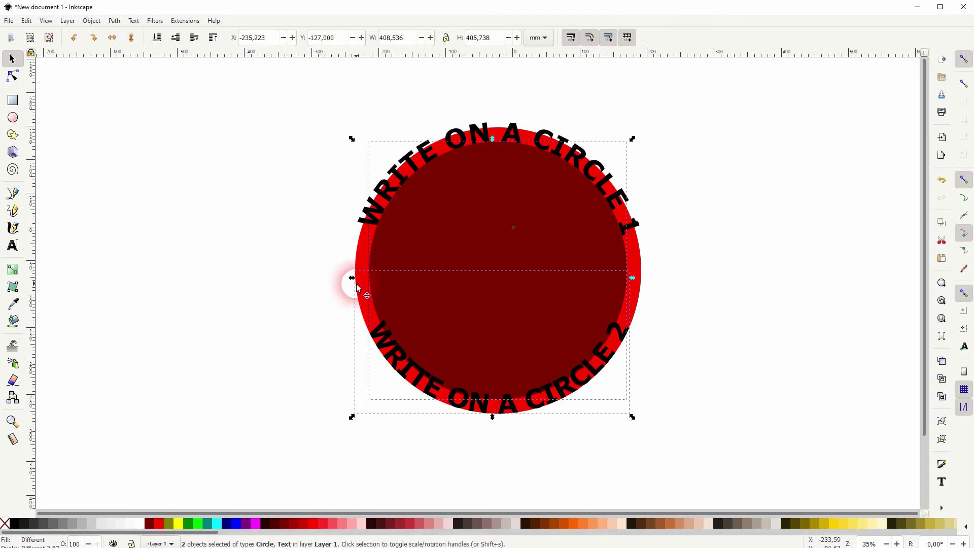
pyautogui.click(680, 264)
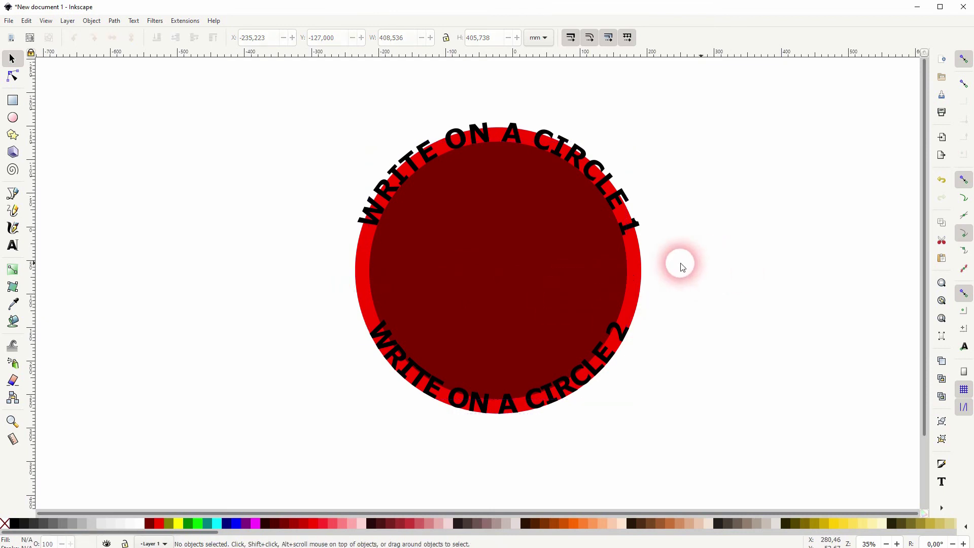
pyautogui.click(642, 270)
pyautogui.keyDown('shift'); pyautogui.click(539, 274); pyautogui.keyUp('shift')
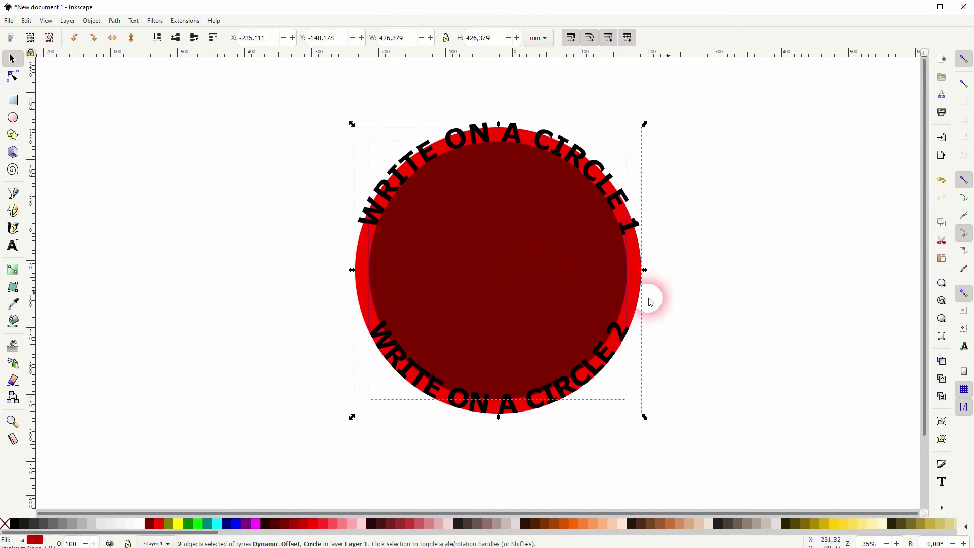
pyautogui.click(91, 20)
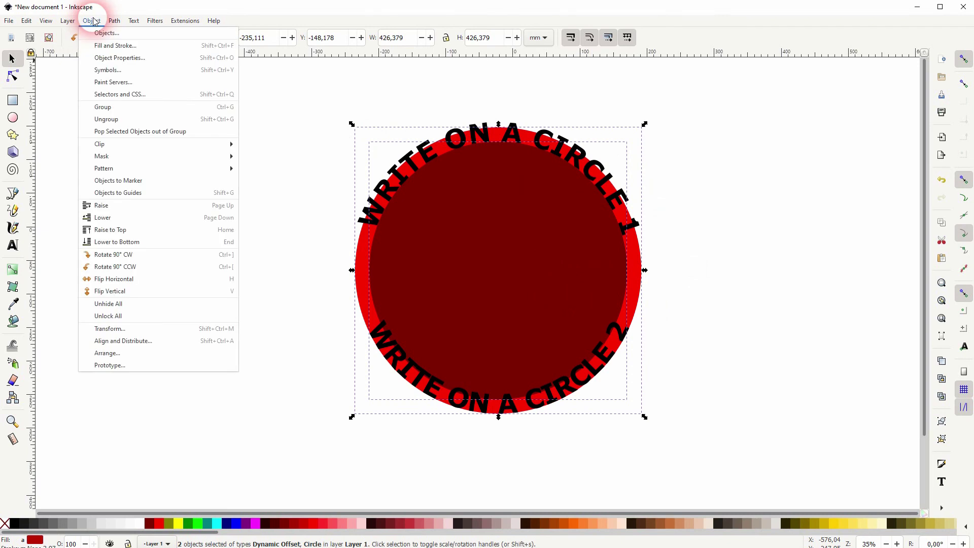
pyautogui.click(110, 45)
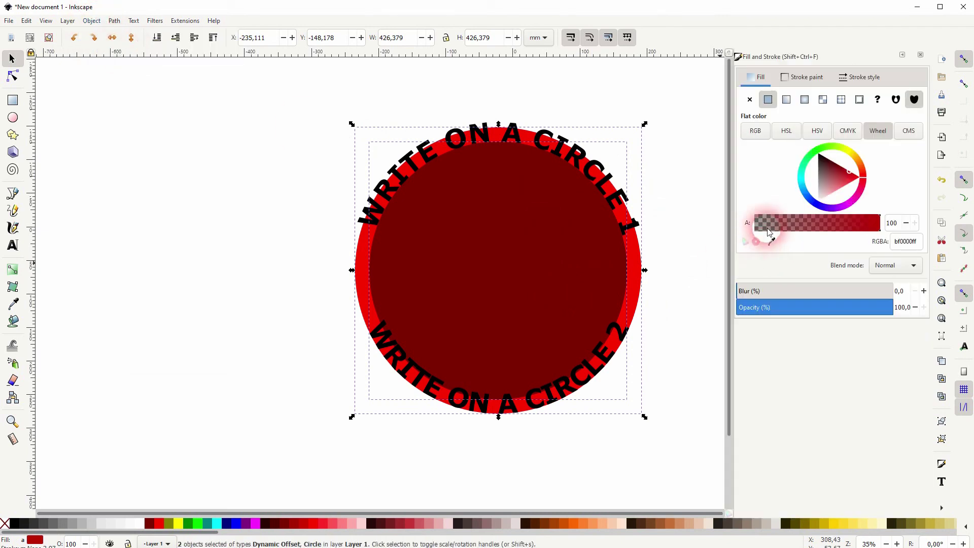
pyautogui.click(751, 101)
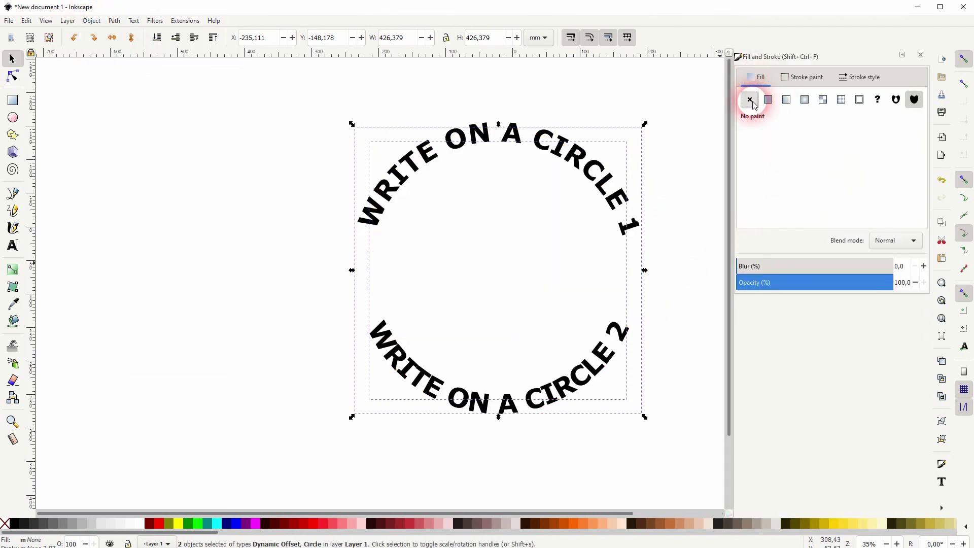
pyautogui.click(921, 54)
pyautogui.click(788, 345)
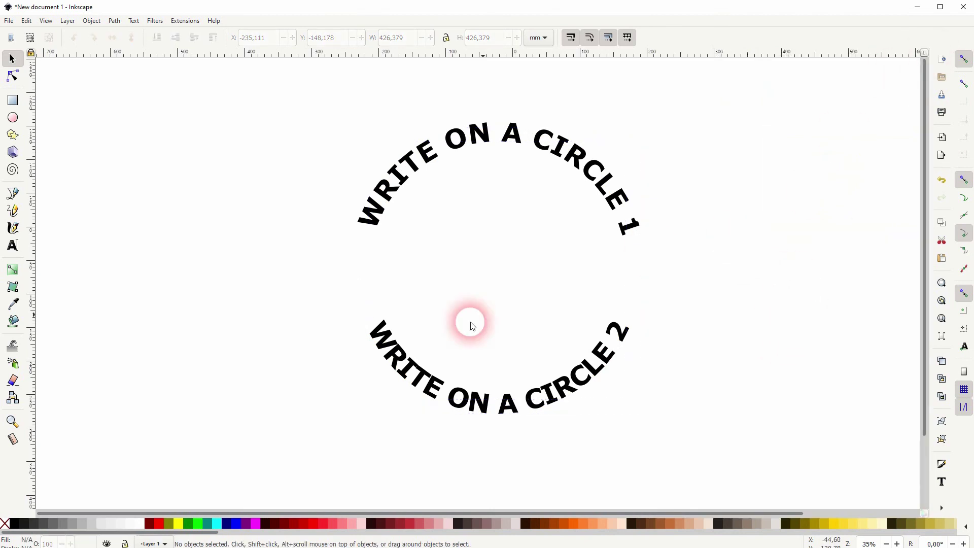
pyautogui.moveTo(255, 450); pyautogui.dragTo(700, 98)
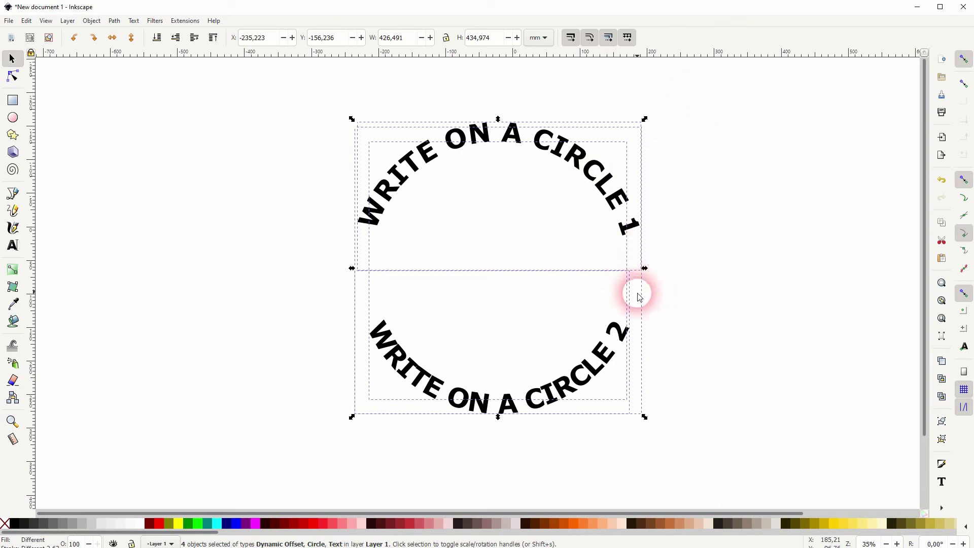
pyautogui.click(727, 317)
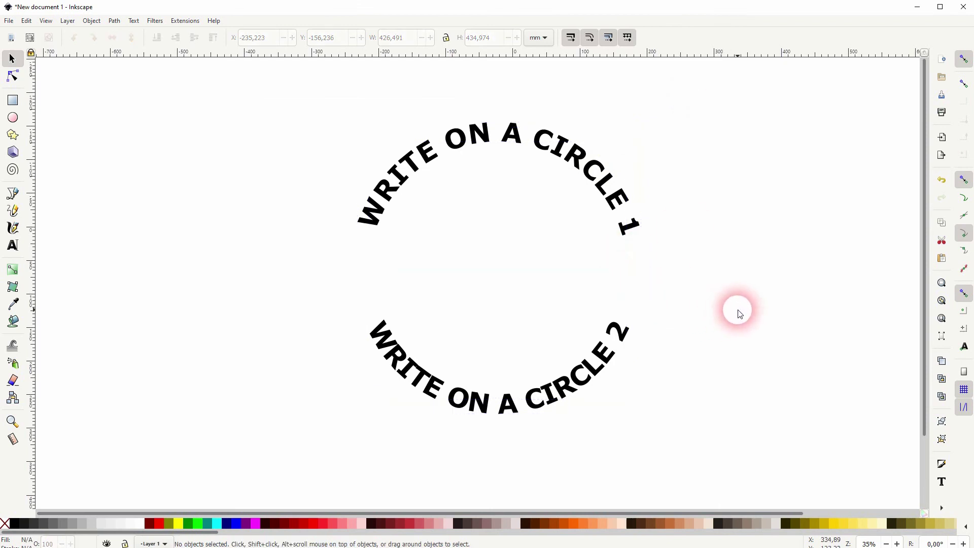